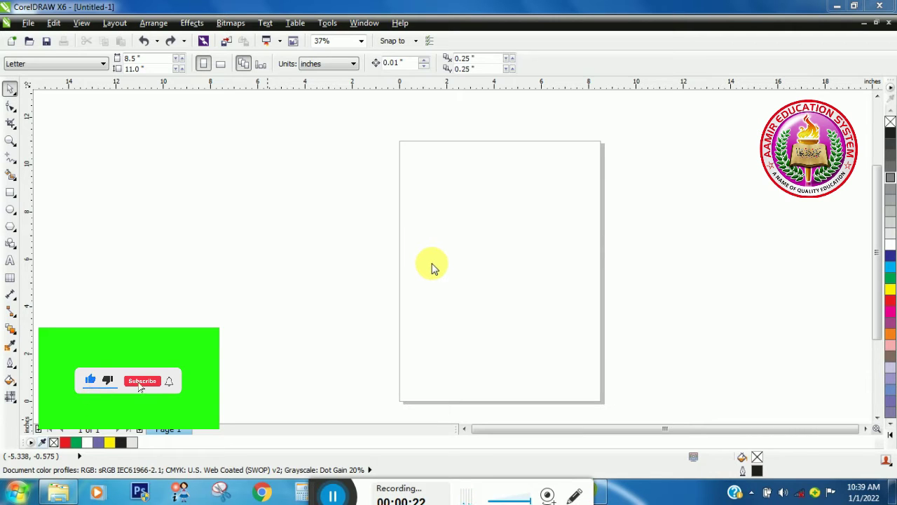
Draw a rectangle about 8.3 × 3.6 inches across the upper part of the page
{"action": "left_click", "coordinate": [10, 192]}
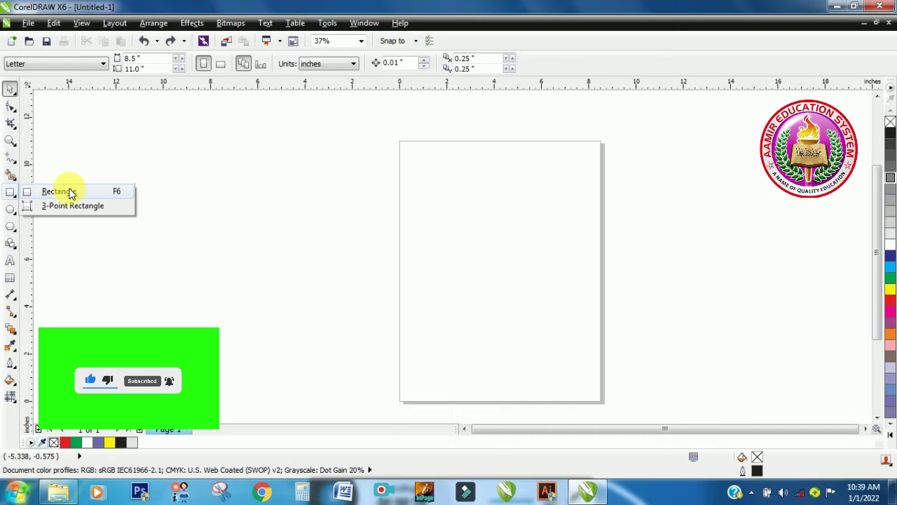
{"action": "left_click", "coordinate": [70, 191]}
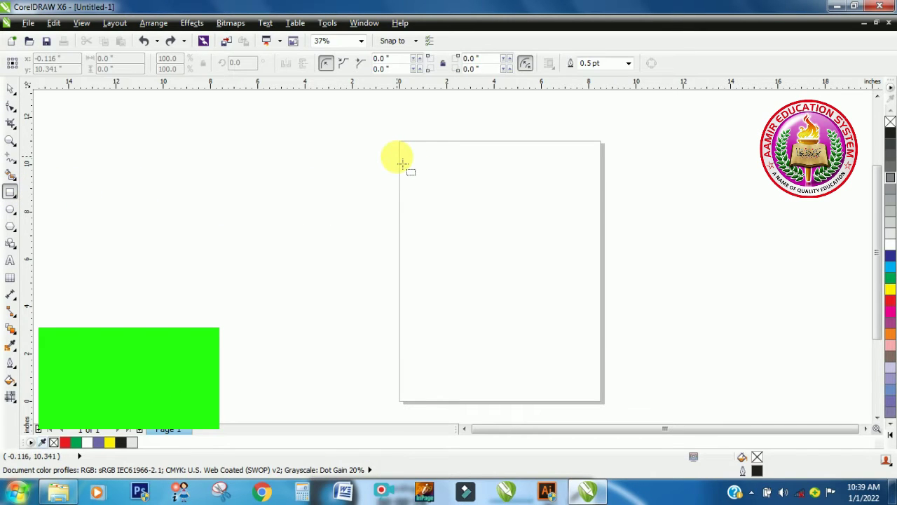
{"action": "left_click_drag", "start_coordinate": [407, 164], "coordinate": [601, 250]}
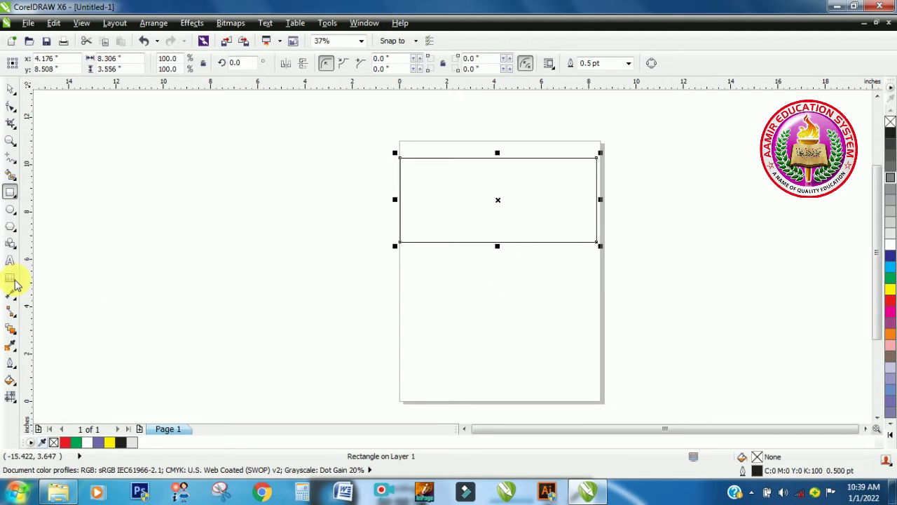
Draw three ellipses about 3.9 × 4.2, 4.1 × 4.1 and 3.1 × 4.5 inches, side by side across the rectangle's lower edge
{"action": "left_click", "coordinate": [10, 214]}
{"action": "left_click", "coordinate": [42, 206]}
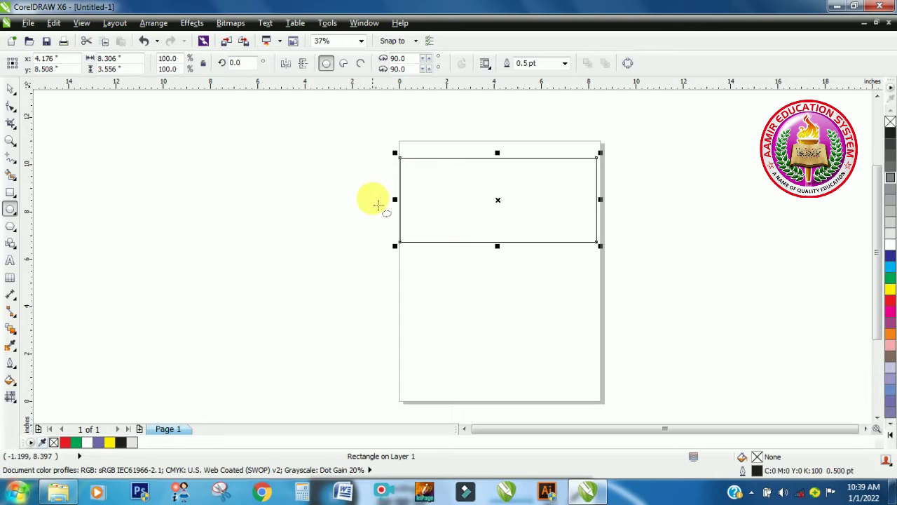
{"action": "left_click_drag", "start_coordinate": [377, 204], "coordinate": [466, 301]}
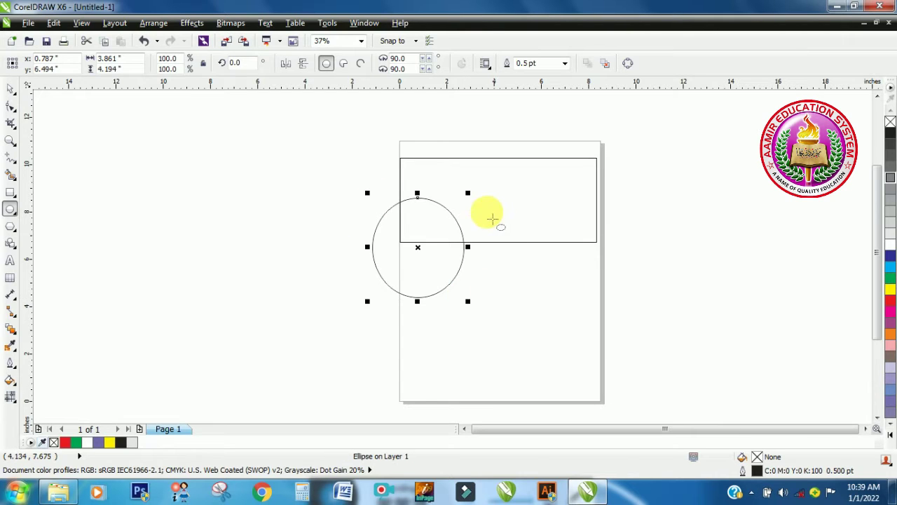
{"action": "left_click_drag", "start_coordinate": [464, 206], "coordinate": [566, 308]}
{"action": "left_click_drag", "start_coordinate": [556, 209], "coordinate": [630, 312]}
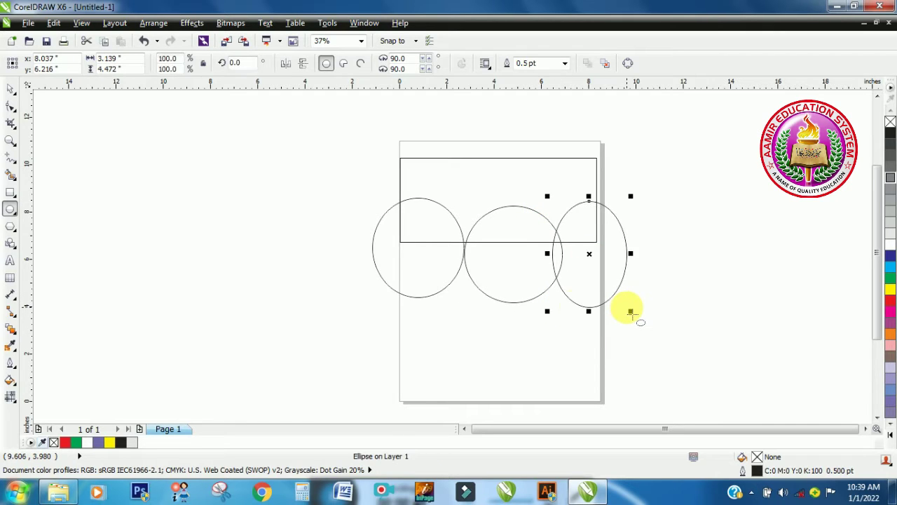
Fill the right ellipse with yellow, the middle one with magenta and the left one with green
{"action": "left_click", "coordinate": [890, 291]}
{"action": "left_click", "coordinate": [528, 273]}
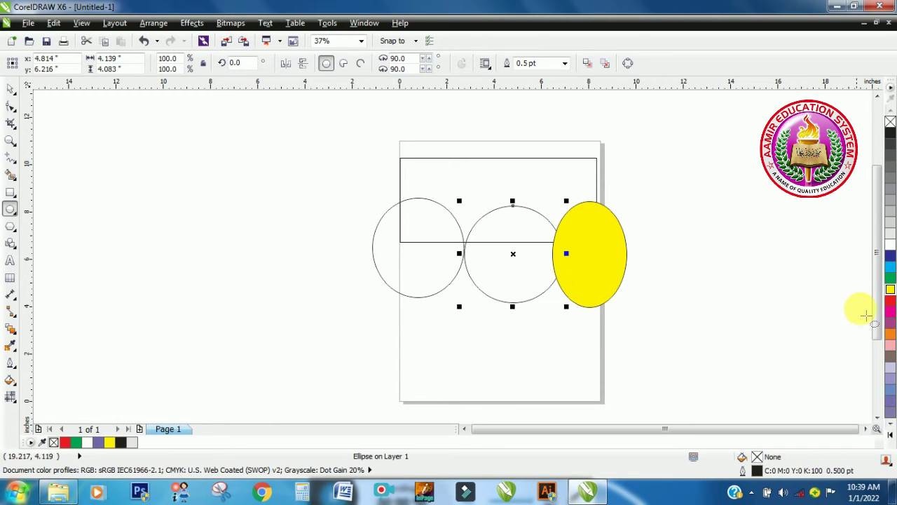
{"action": "left_click", "coordinate": [890, 312]}
{"action": "left_click", "coordinate": [388, 273]}
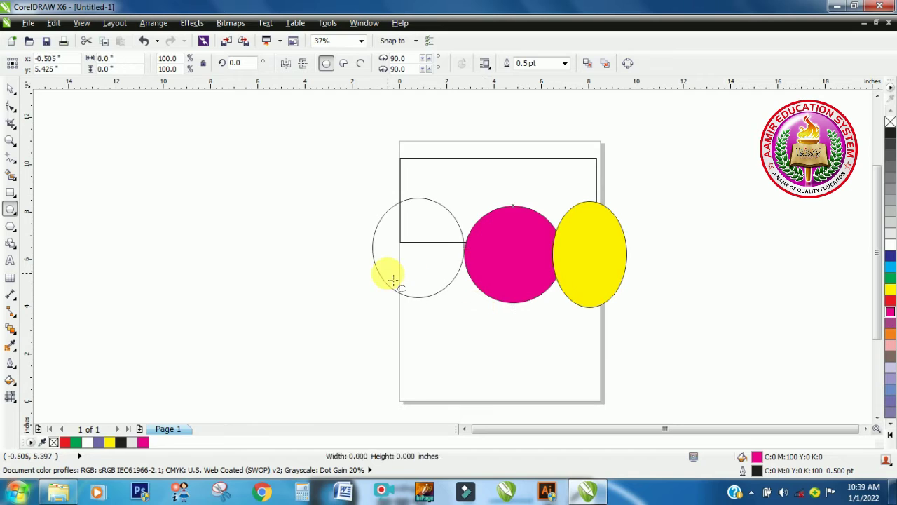
{"action": "left_click", "coordinate": [889, 279]}
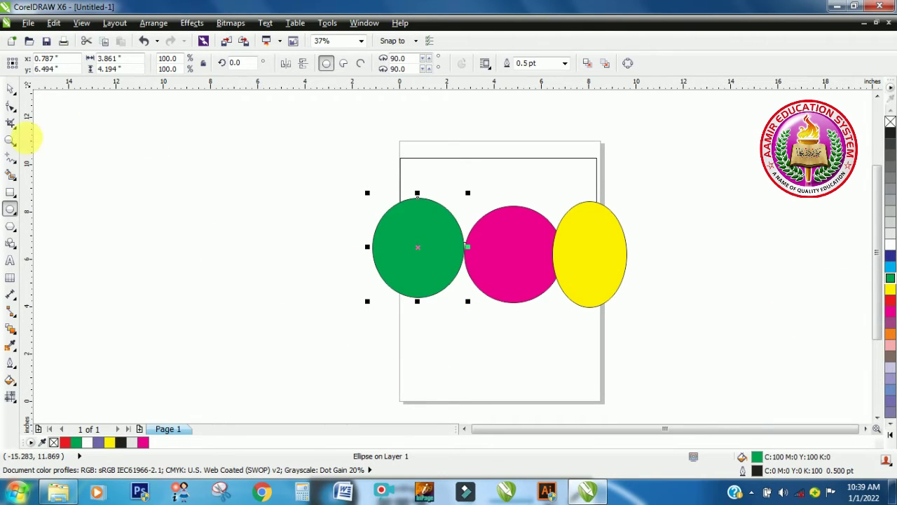
PowerClip the three coloured ellipses inside the rectangle, and move the clipped rectangle slightly up the page
{"action": "left_click", "coordinate": [11, 90]}
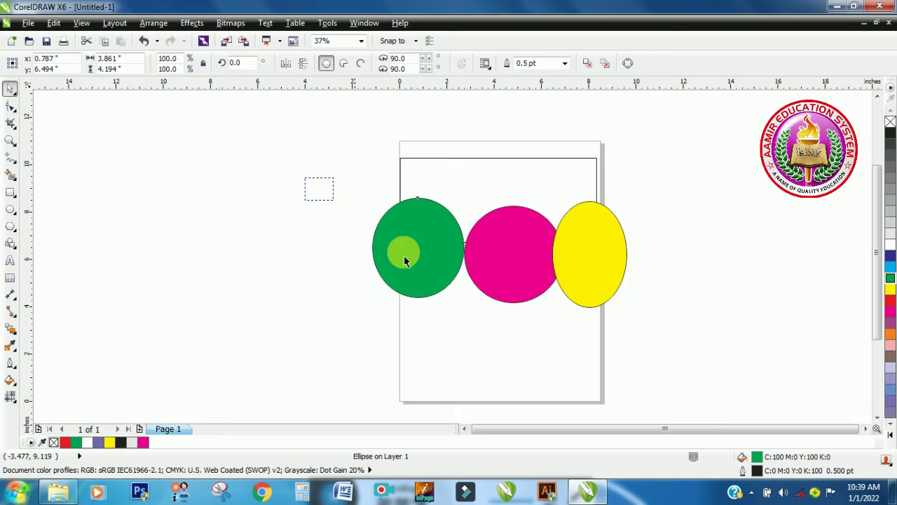
{"action": "left_click_drag", "start_coordinate": [405, 258], "coordinate": [689, 356]}
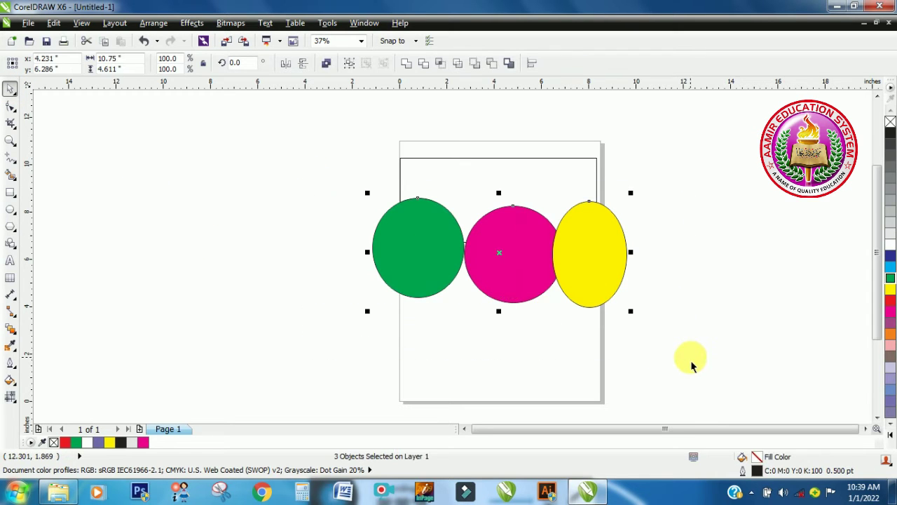
{"action": "left_click", "coordinate": [193, 23]}
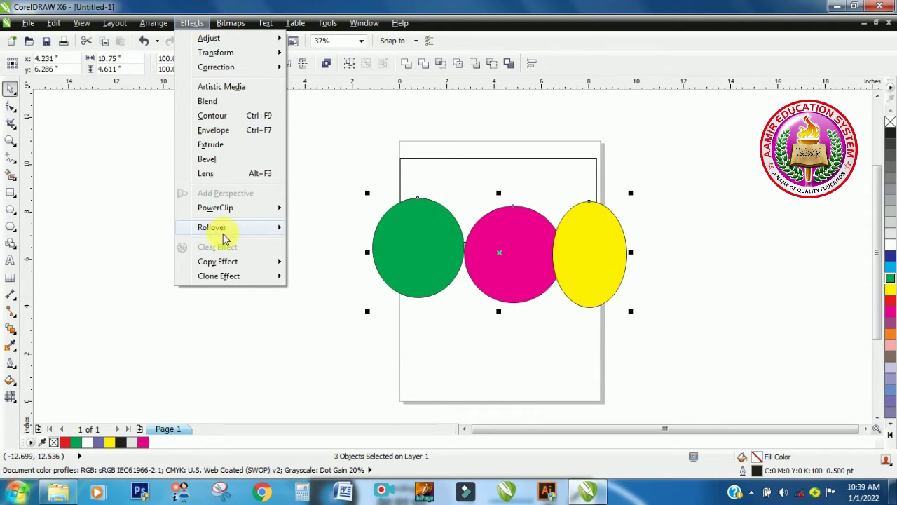
{"action": "mouse_move", "coordinate": [218, 211]}
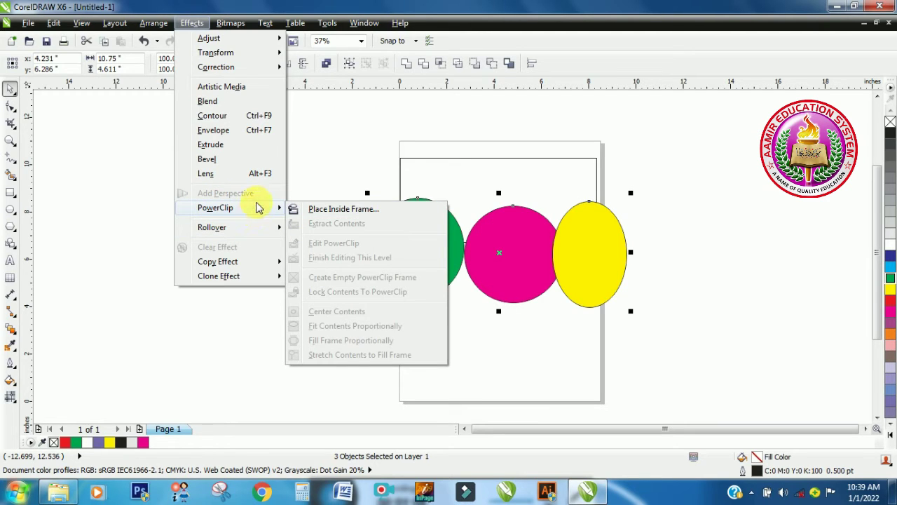
{"action": "left_click", "coordinate": [324, 210]}
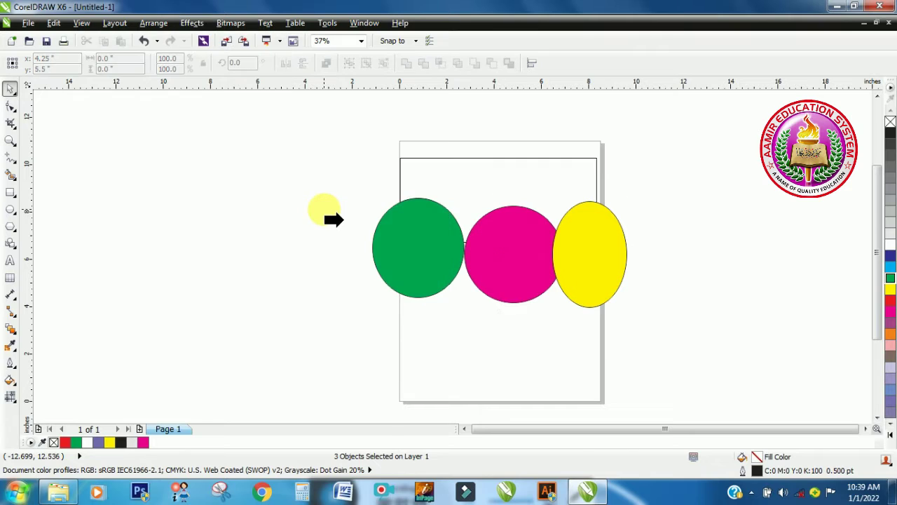
{"action": "left_click", "coordinate": [440, 196]}
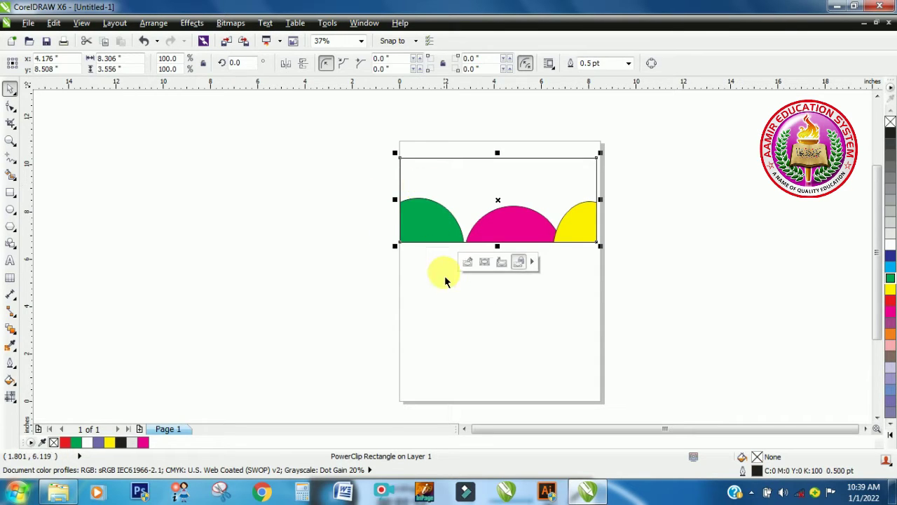
{"action": "mouse_move", "coordinate": [502, 198]}
{"action": "left_mouse_down"}
{"action": "mouse_move", "coordinate": [519, 198]}
{"action": "mouse_move", "coordinate": [509, 205]}
{"action": "mouse_move", "coordinate": [497, 191]}
{"action": "left_mouse_up"}
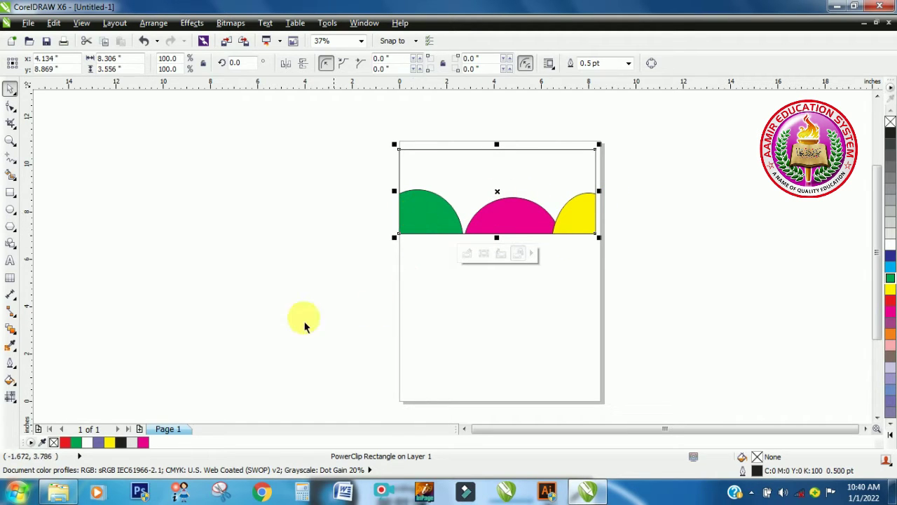
Draw a circle about 5.8 inches in diameter in the empty area left of the page
{"action": "left_click", "coordinate": [11, 212]}
{"action": "left_click", "coordinate": [53, 208]}
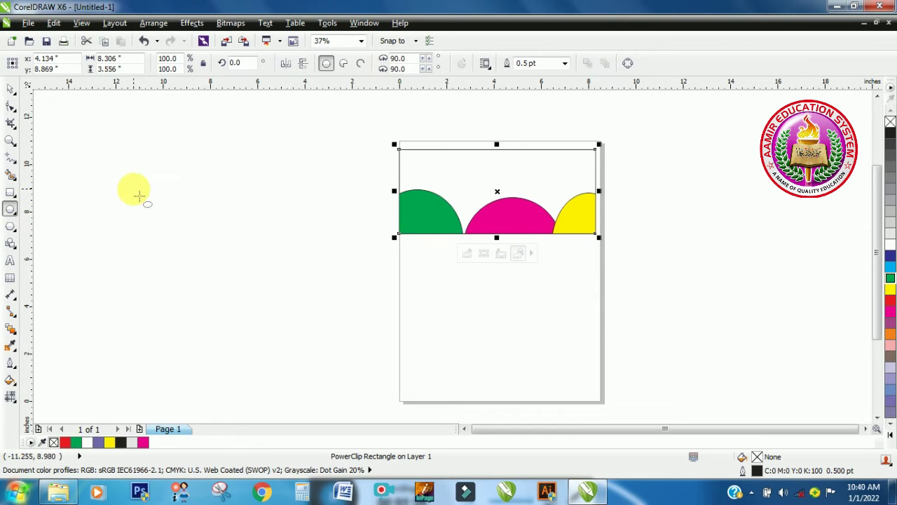
{"action": "left_click_drag", "start_coordinate": [114, 184], "coordinate": [254, 326]}
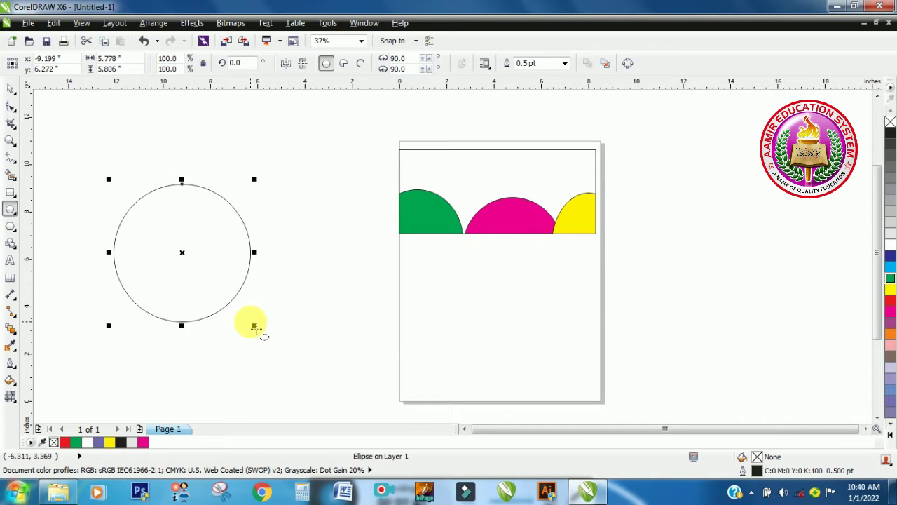
Import the Tulips sample picture and place it at its original size, starting near the circle's lower right edge
{"action": "left_click", "coordinate": [27, 24]}
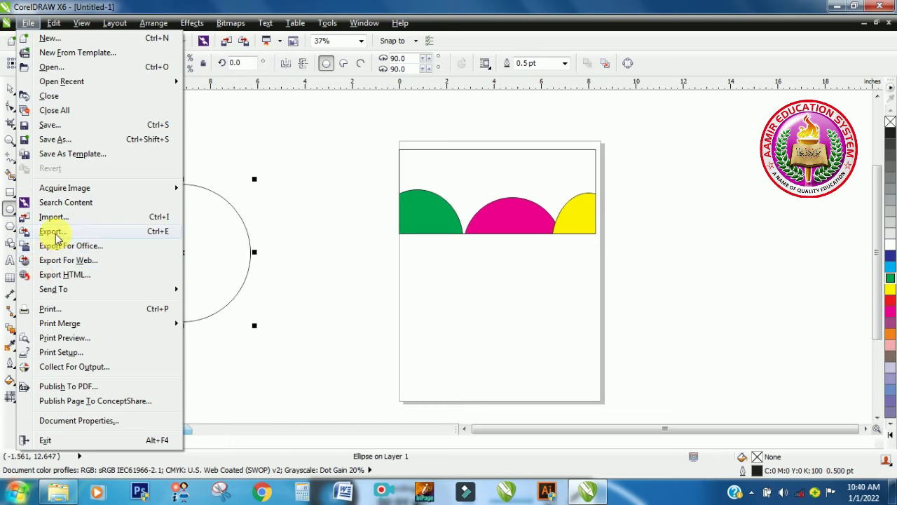
{"action": "left_click", "coordinate": [100, 219]}
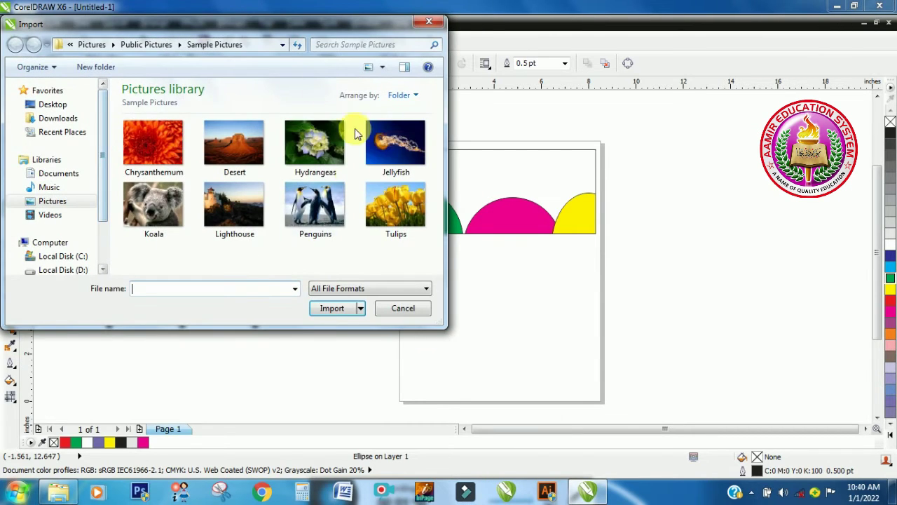
{"action": "double_click", "coordinate": [392, 198]}
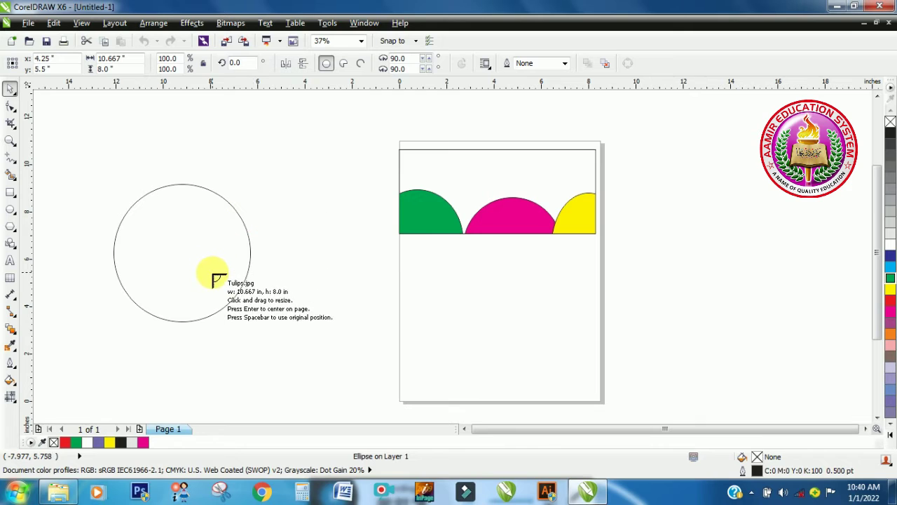
{"action": "left_click", "coordinate": [238, 267]}
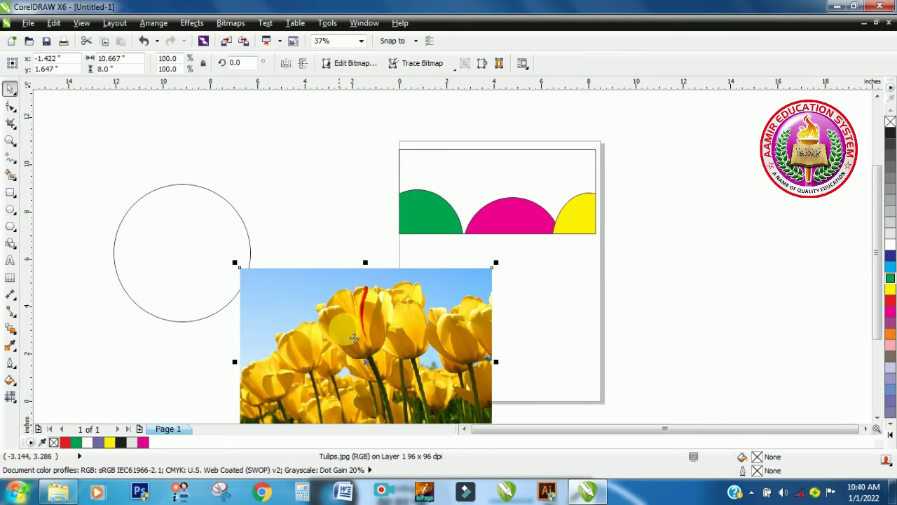
PowerClip the tulips picture inside the circle left of the page
{"action": "left_click", "coordinate": [401, 379]}
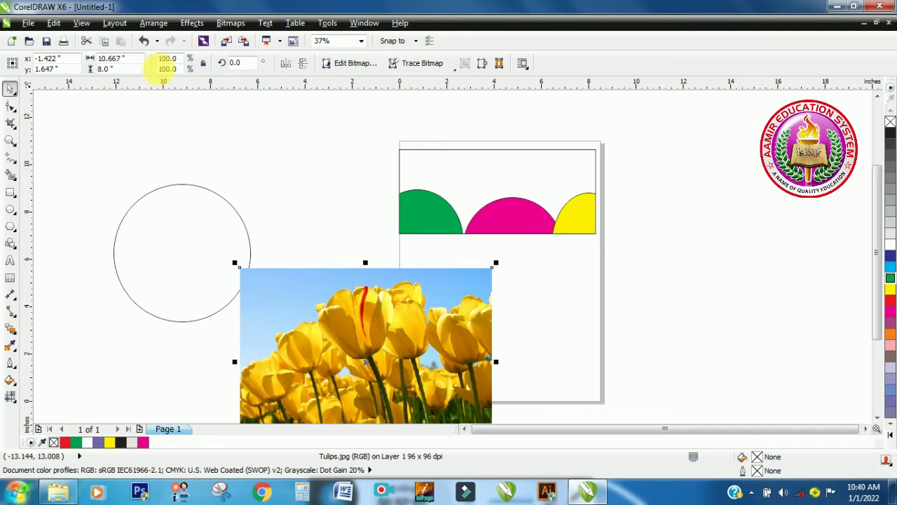
{"action": "left_click", "coordinate": [194, 25]}
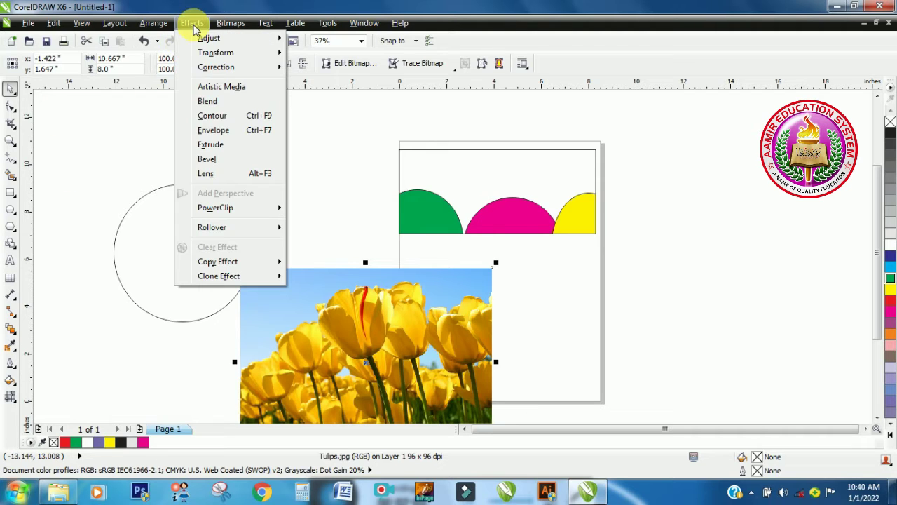
{"action": "left_click", "coordinate": [230, 209]}
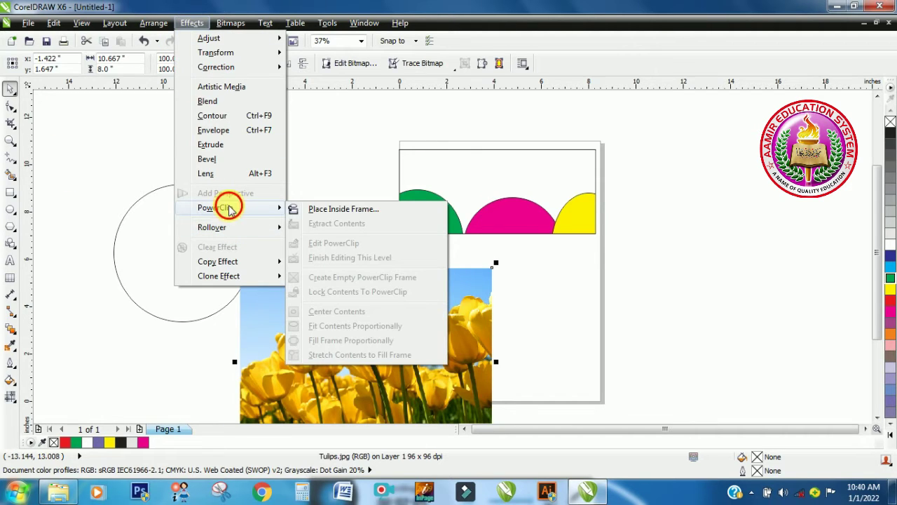
{"action": "left_click", "coordinate": [342, 209]}
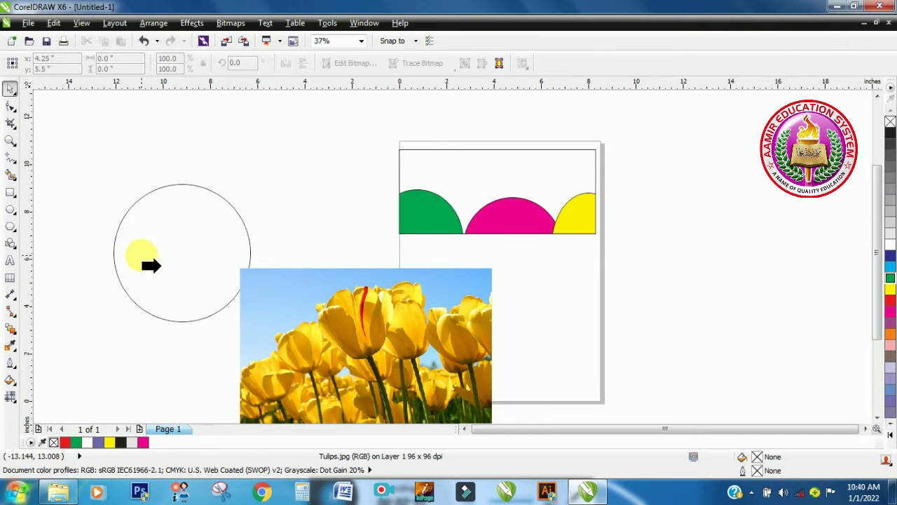
{"action": "left_click", "coordinate": [150, 264]}
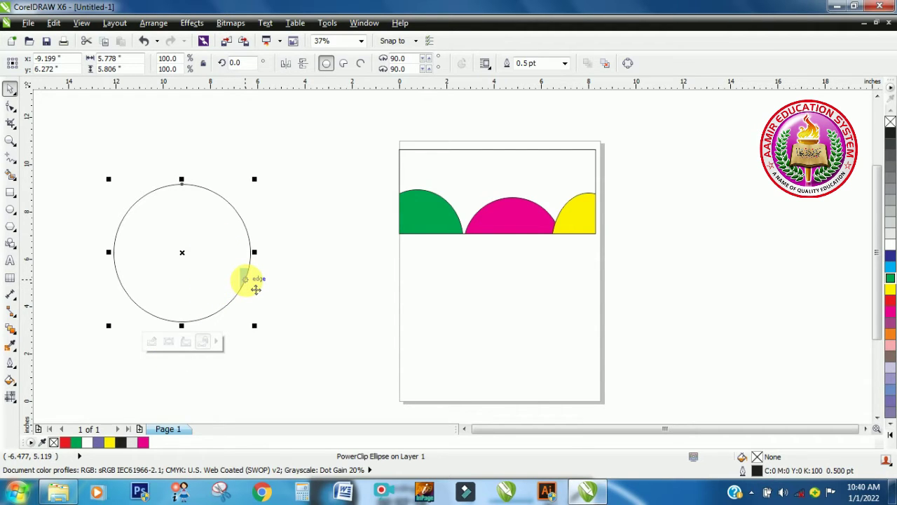
Select the circle's PowerClip contents and move the tulips picture so that it fills the circle
{"action": "left_click", "coordinate": [168, 343]}
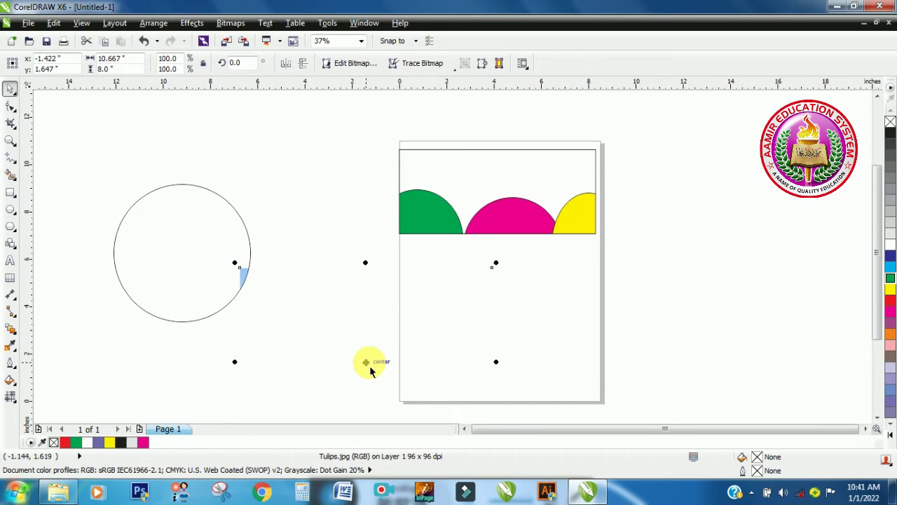
{"action": "left_click_drag", "start_coordinate": [372, 371], "coordinate": [216, 282]}
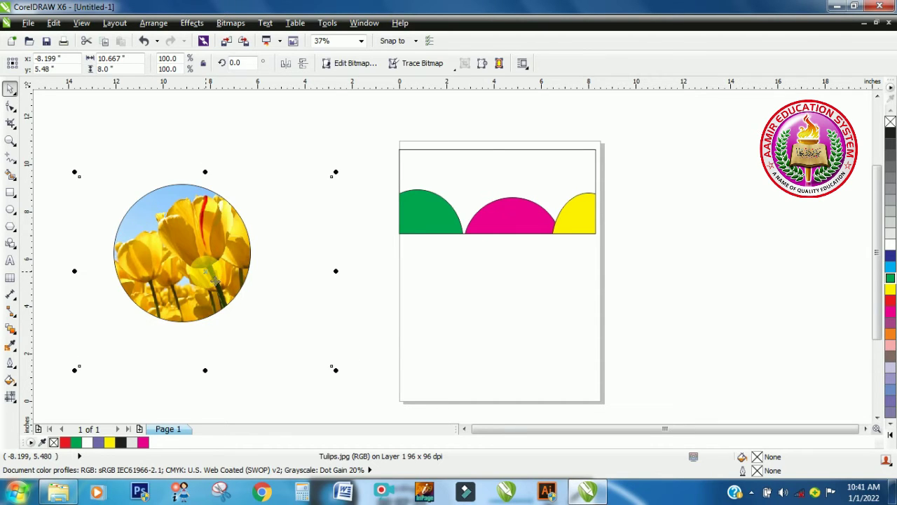
{"action": "left_click", "coordinate": [387, 293]}
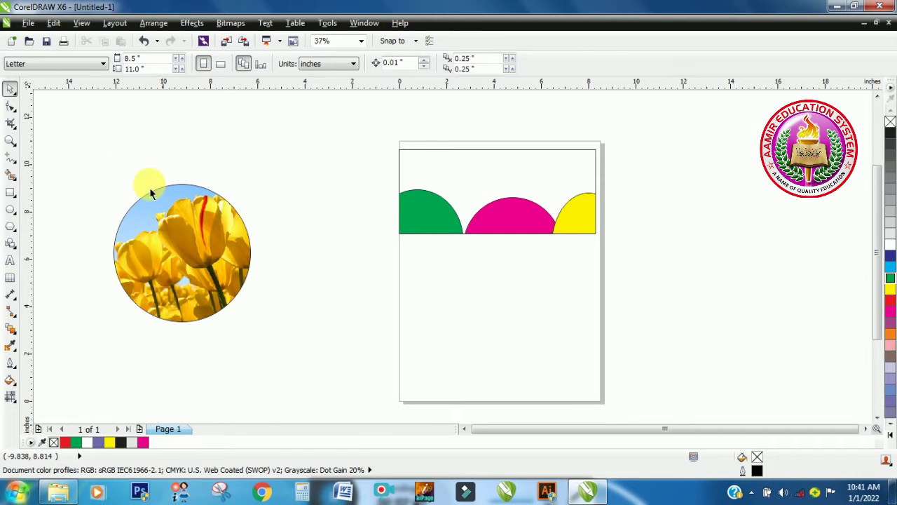
Draw a second rectangle about 7.3 × 4.3 inches on the lower half of the page
{"action": "left_click", "coordinate": [10, 194]}
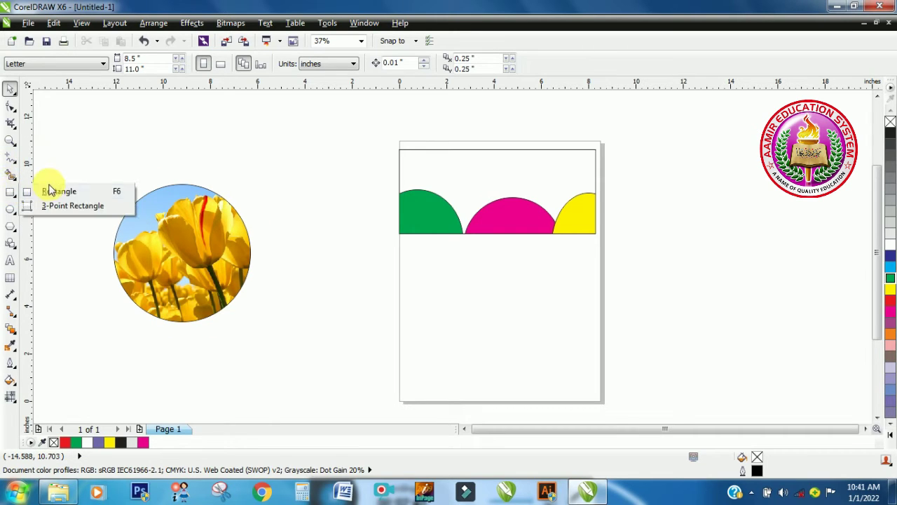
{"action": "left_click", "coordinate": [59, 192]}
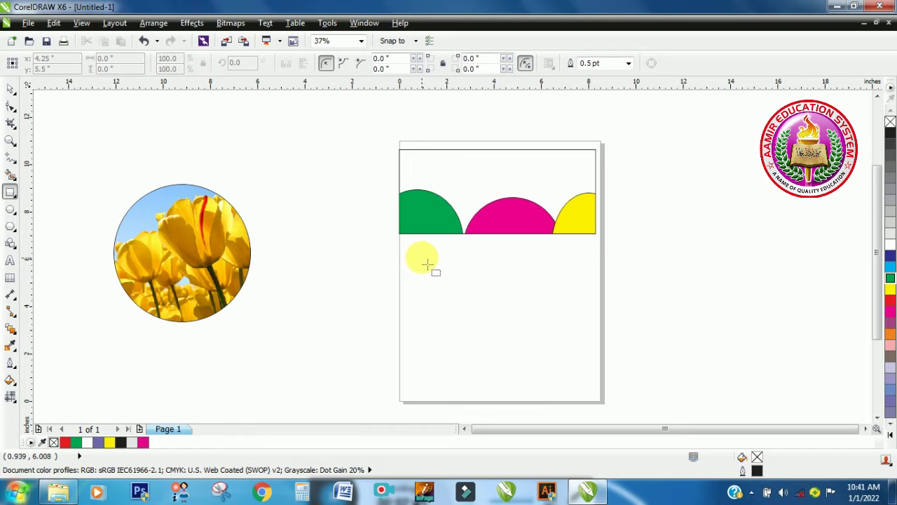
{"action": "mouse_move", "coordinate": [422, 257]}
{"action": "left_mouse_down"}
{"action": "mouse_move", "coordinate": [470, 324]}
{"action": "mouse_move", "coordinate": [574, 368]}
{"action": "mouse_move", "coordinate": [593, 353]}
{"action": "mouse_move", "coordinate": [596, 360]}
{"action": "left_mouse_up"}
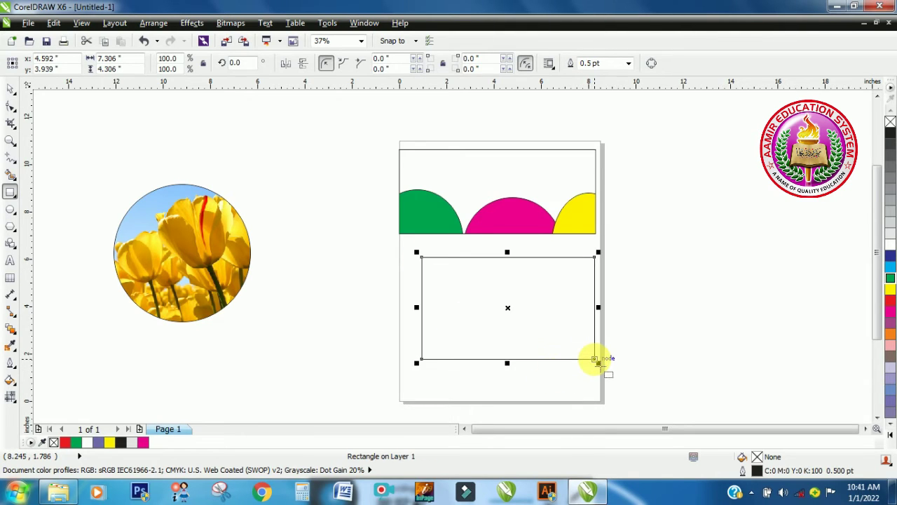
Draw an ellipse about 3.0 × 4.1 inches overlapping the lower left corner of the second rectangle
{"action": "left_click", "coordinate": [14, 213]}
{"action": "left_click", "coordinate": [49, 206]}
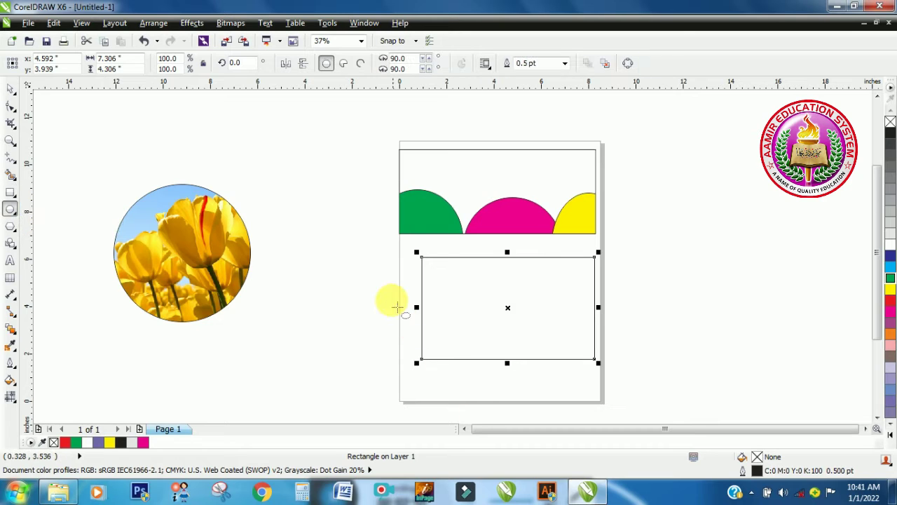
{"action": "left_click", "coordinate": [396, 306]}
{"action": "left_click_drag", "start_coordinate": [396, 305], "coordinate": [480, 393]}
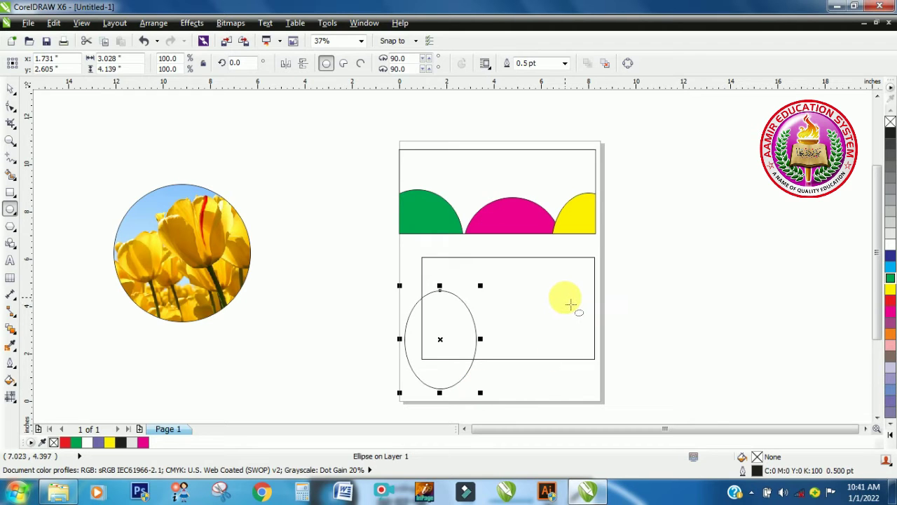
Draw an ellipse about 3.0 × 4.3 inches over the second rectangle's lower right corner and a pentagon about 3.4 × 3.0 inches between the ellipses
{"action": "left_click_drag", "start_coordinate": [565, 296], "coordinate": [635, 399]}
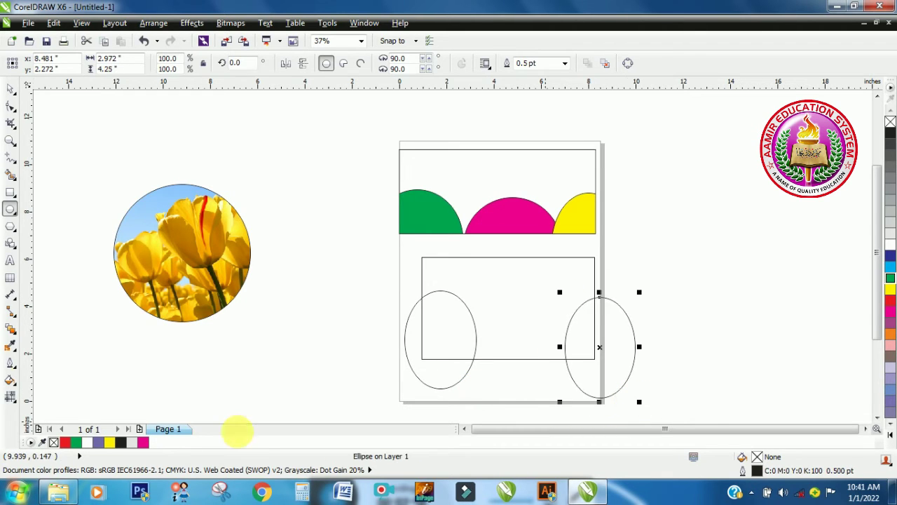
{"action": "left_click", "coordinate": [15, 232]}
{"action": "left_click", "coordinate": [60, 231]}
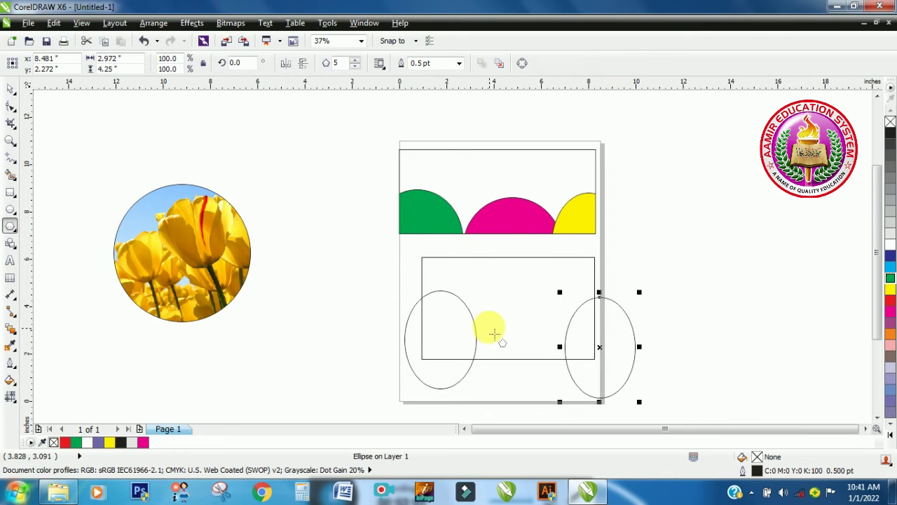
{"action": "left_click_drag", "start_coordinate": [486, 324], "coordinate": [569, 403]}
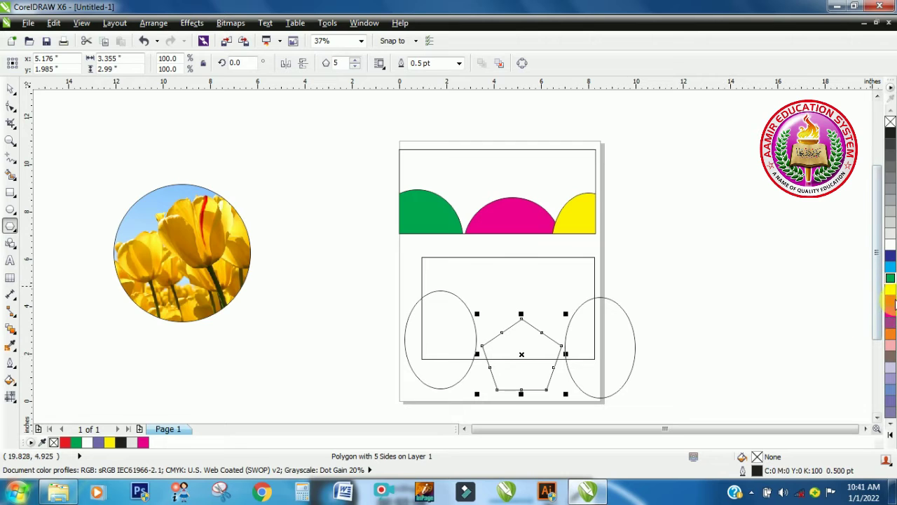
Fill the pentagon with yellow, the right ellipse with green and the left ellipse with red
{"action": "left_click", "coordinate": [891, 291]}
{"action": "left_click", "coordinate": [605, 361]}
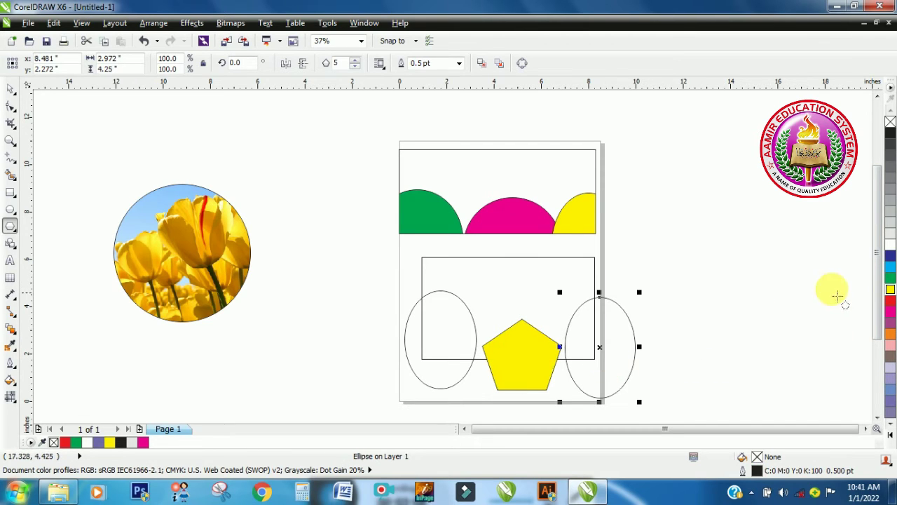
{"action": "left_click", "coordinate": [890, 279]}
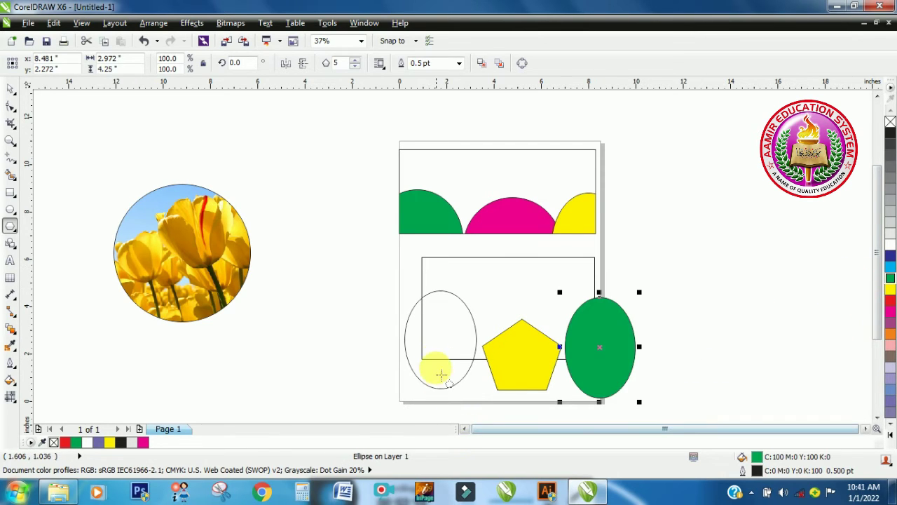
{"action": "left_click", "coordinate": [437, 368]}
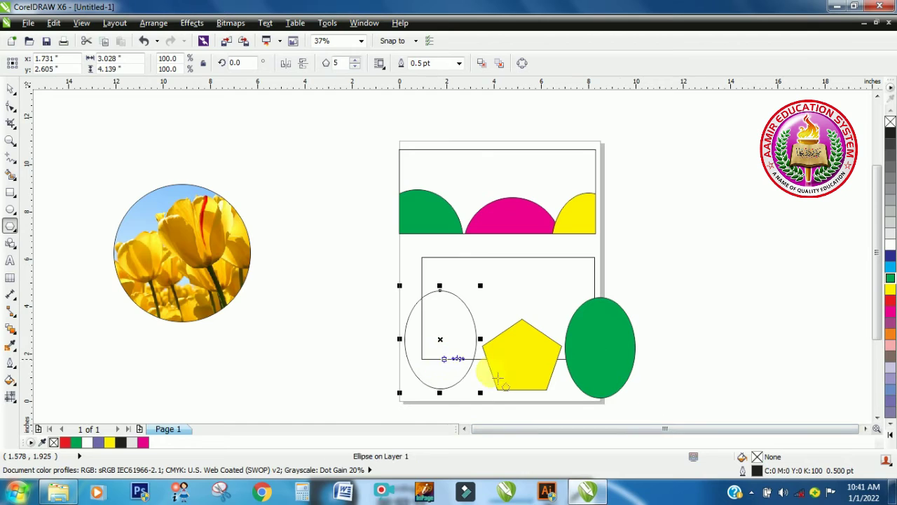
{"action": "left_click", "coordinate": [891, 301]}
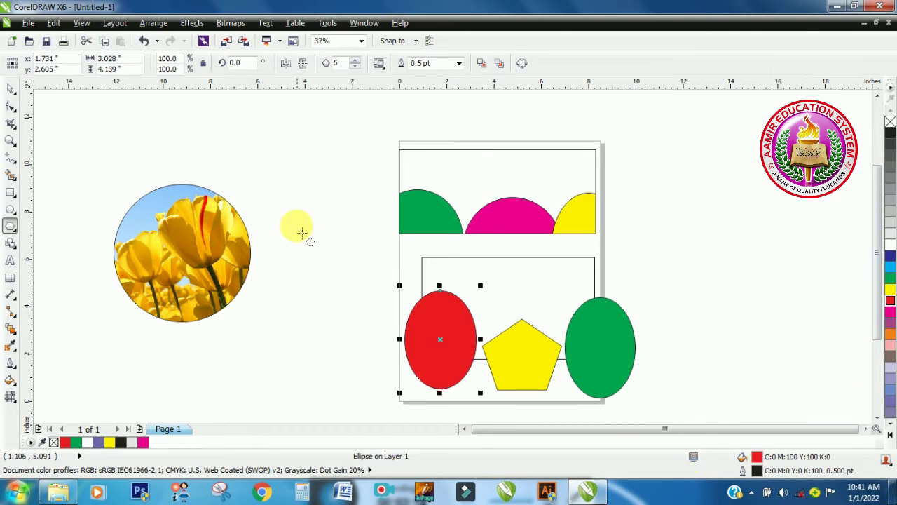
Draw a thin rectangle about 6.3 × 0.4 inches above the tulips circle and place a copy just below it
{"action": "left_click", "coordinate": [10, 192]}
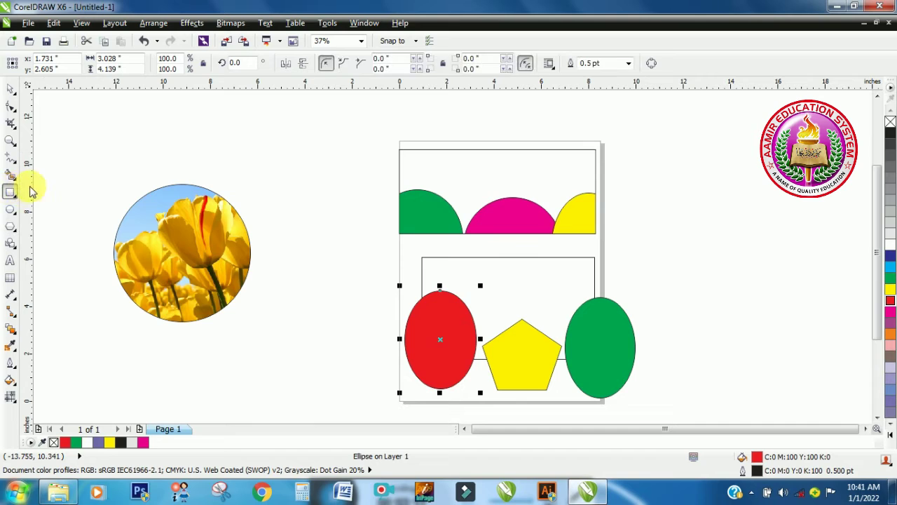
{"action": "mouse_move", "coordinate": [360, 168]}
{"action": "left_mouse_down"}
{"action": "mouse_move", "coordinate": [363, 199]}
{"action": "mouse_move", "coordinate": [353, 201]}
{"action": "mouse_move", "coordinate": [349, 182]}
{"action": "mouse_move", "coordinate": [209, 178]}
{"action": "left_mouse_up"}
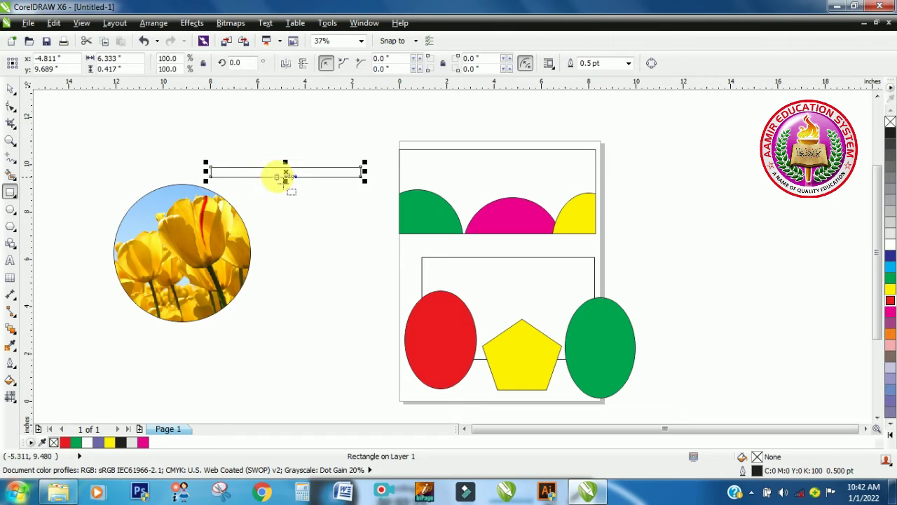
{"action": "left_click_drag", "start_coordinate": [292, 189], "coordinate": [286, 194]}
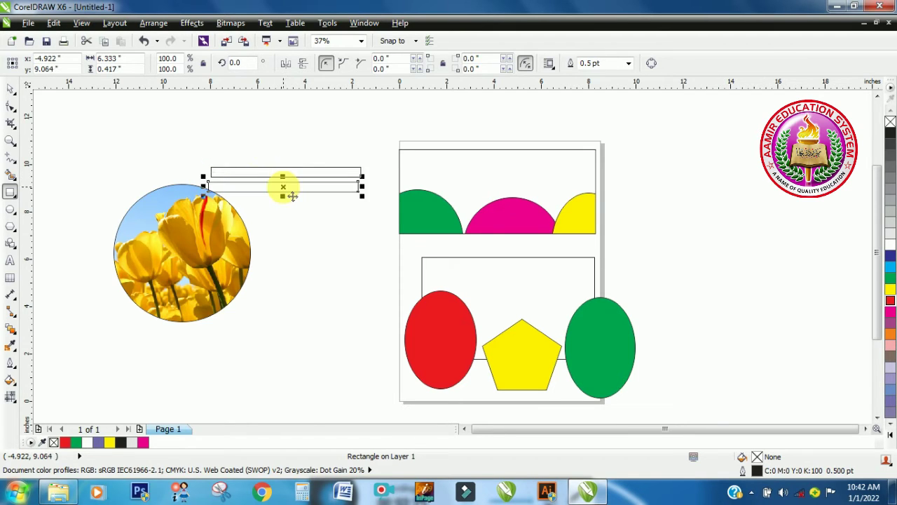
Select both thin rectangles together and rotate them to about 46.5 degrees
{"action": "left_click", "coordinate": [17, 89]}
{"action": "left_click_drag", "start_coordinate": [188, 145], "coordinate": [405, 227]}
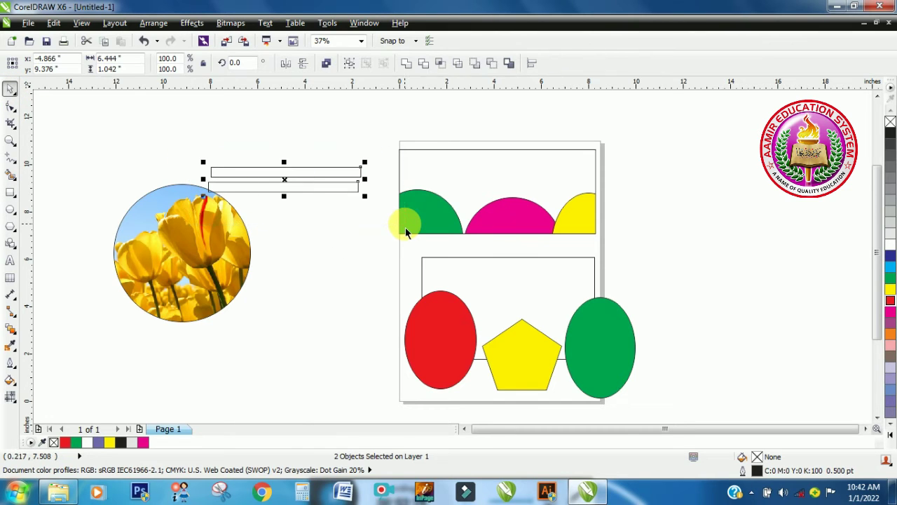
{"action": "left_click", "coordinate": [296, 189]}
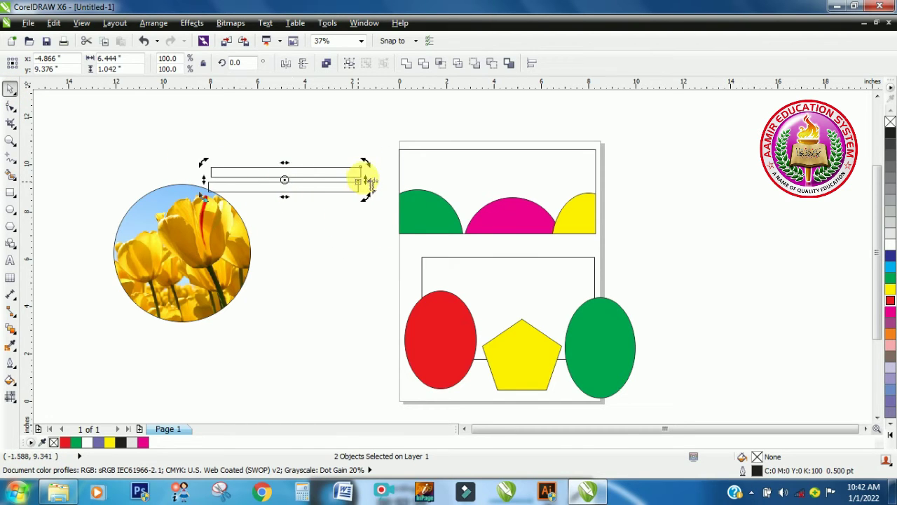
{"action": "left_click_drag", "start_coordinate": [375, 176], "coordinate": [388, 101]}
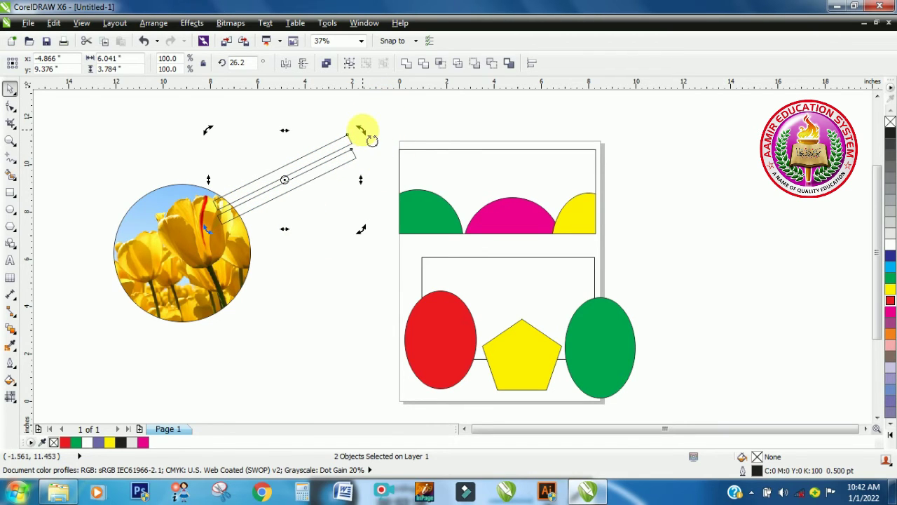
{"action": "left_click_drag", "start_coordinate": [371, 140], "coordinate": [358, 155]}
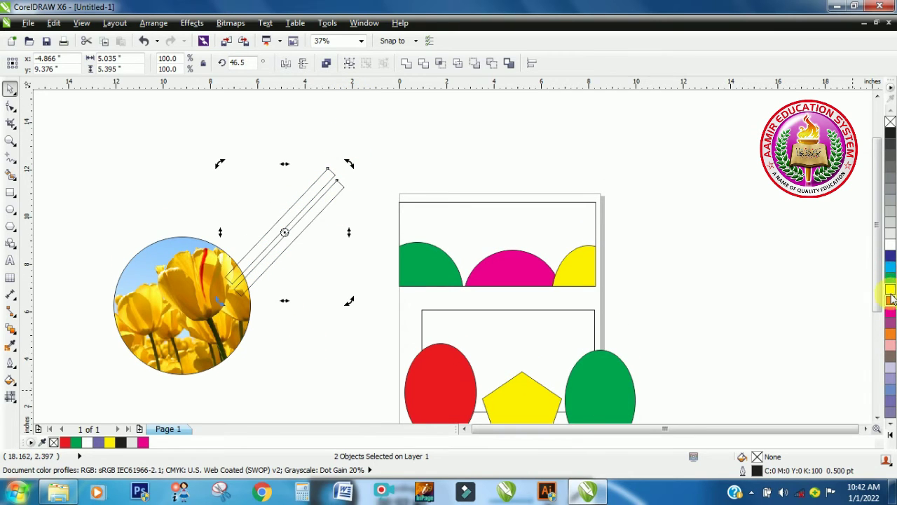
Fill the two slanted strips with yellow and move them across the upper left corner of the second rectangle
{"action": "left_click", "coordinate": [891, 291]}
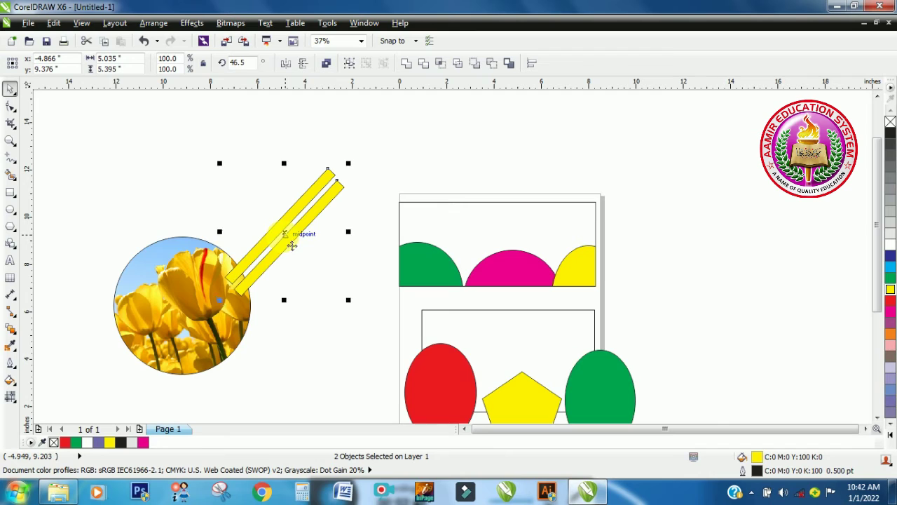
{"action": "left_click_drag", "start_coordinate": [284, 235], "coordinate": [457, 343]}
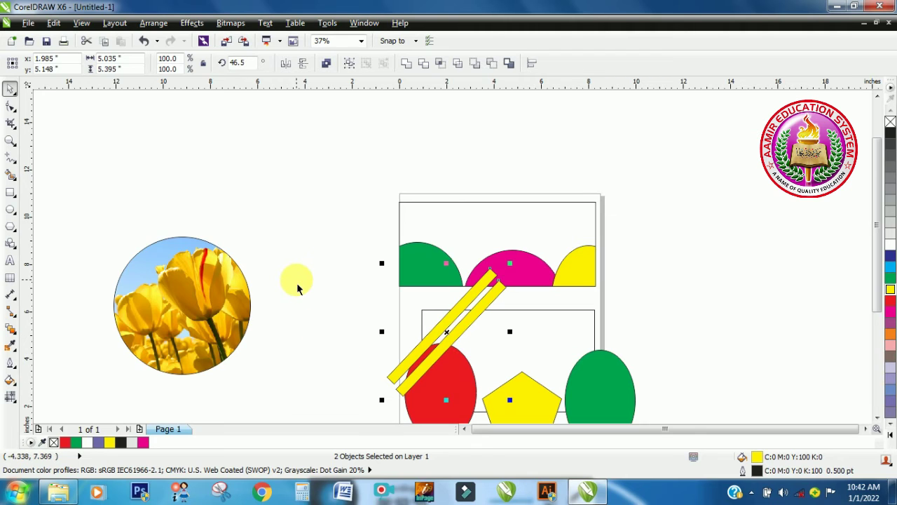
{"action": "scroll", "coordinate": [328, 283], "scroll_direction": "down", "scroll_amount": 1}
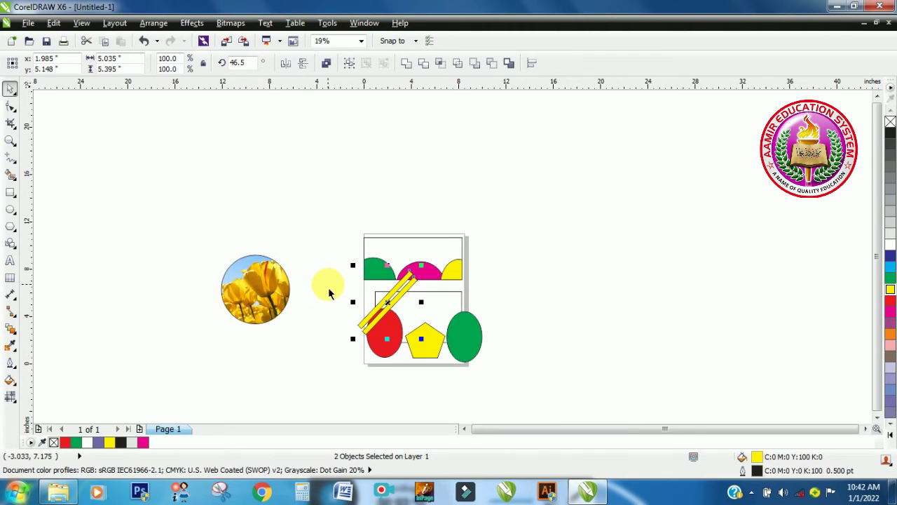
{"action": "scroll", "coordinate": [328, 293], "scroll_direction": "up", "scroll_amount": 1}
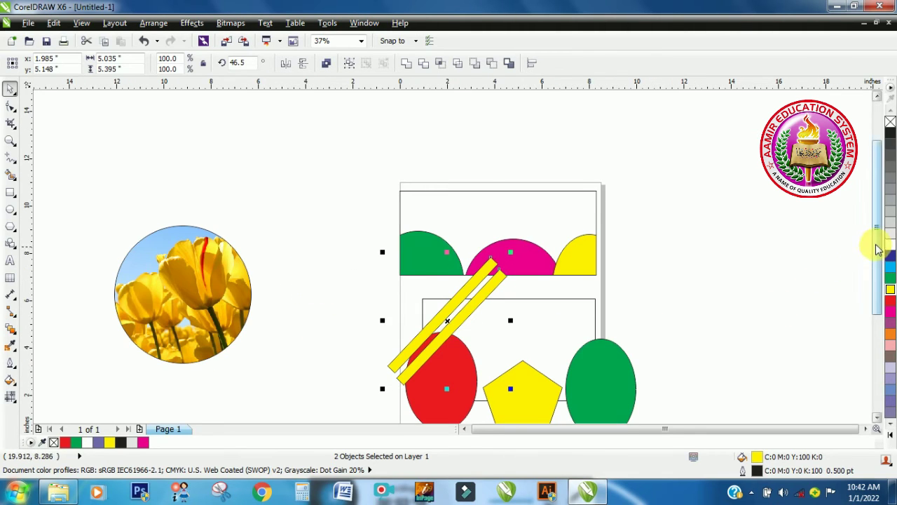
{"action": "left_click_drag", "start_coordinate": [878, 249], "coordinate": [886, 281]}
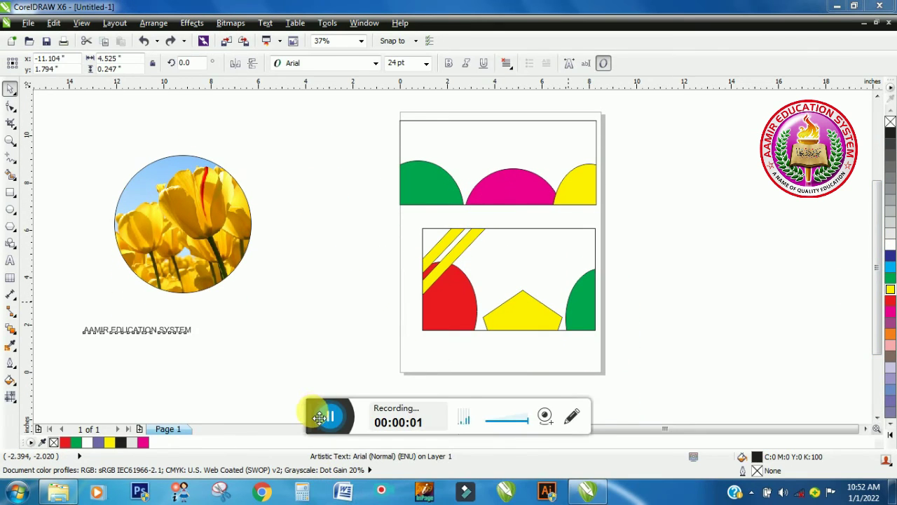
Set the AAMIR EDUCATION SYSTEM text to the Arial Black font at 72 pt
{"action": "left_click", "coordinate": [112, 333]}
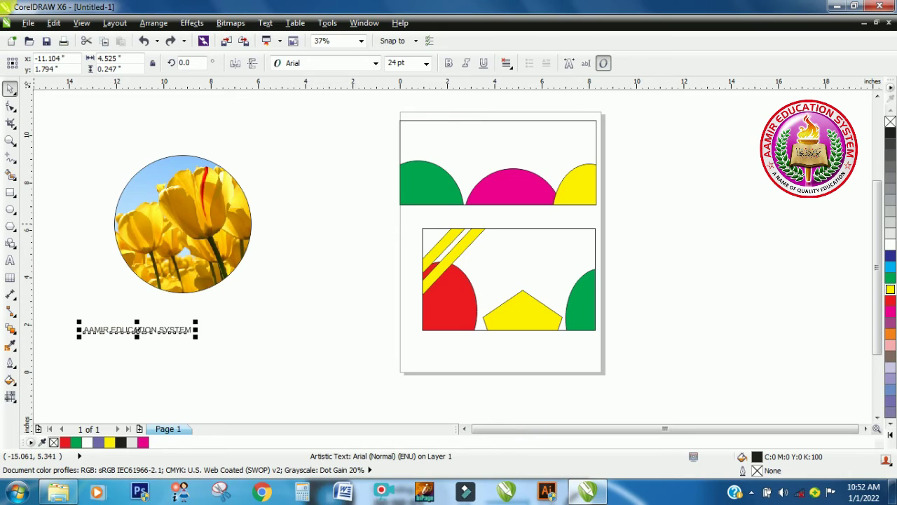
{"action": "left_click", "coordinate": [378, 66]}
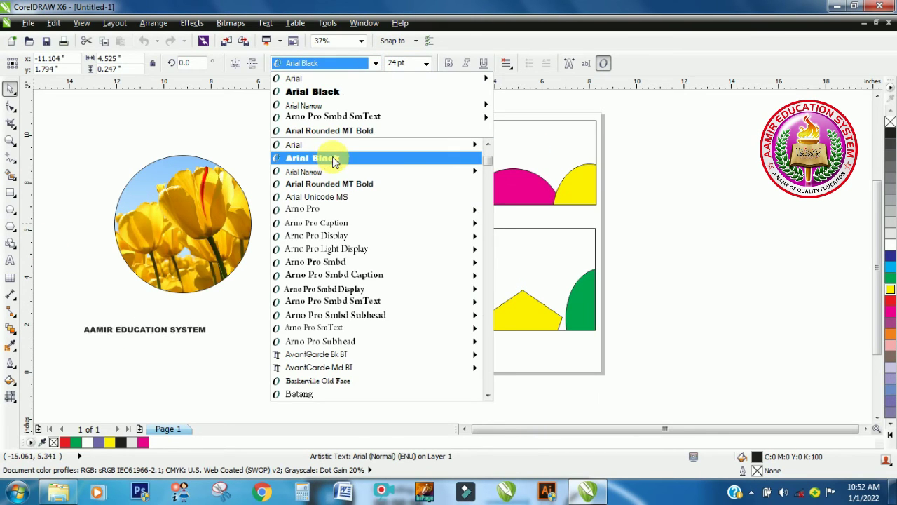
{"action": "left_click", "coordinate": [334, 161]}
{"action": "left_click", "coordinate": [426, 63]}
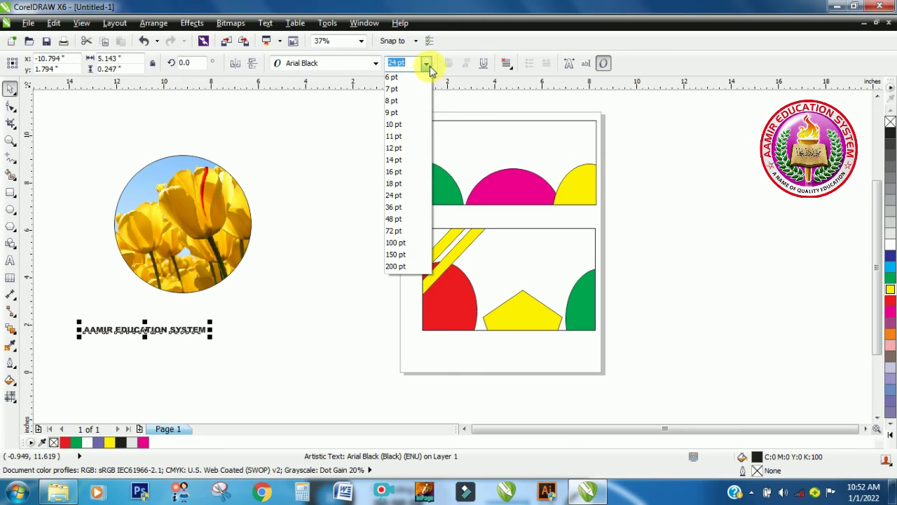
{"action": "left_click", "coordinate": [410, 232]}
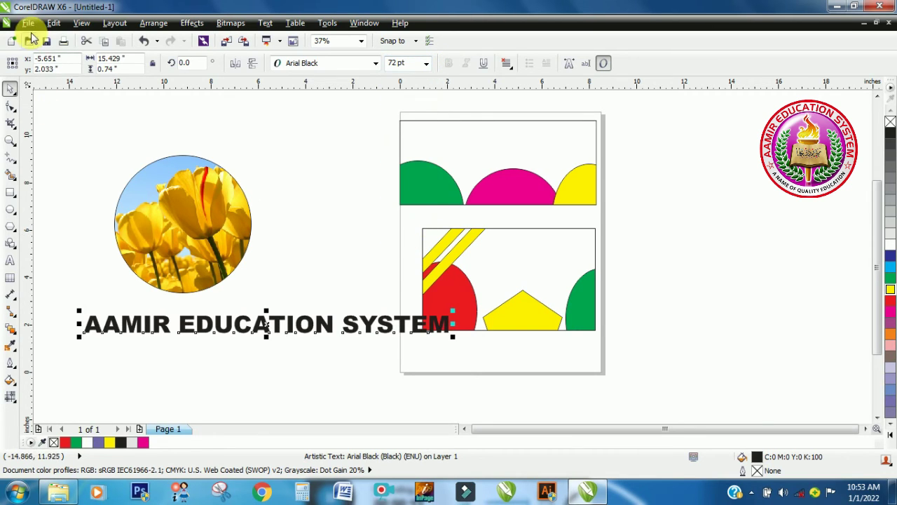
Import the Tulips picture from Sample Pictures and place it at its original size near the bottom of the page
{"action": "left_click", "coordinate": [80, 146]}
{"action": "left_click", "coordinate": [28, 23]}
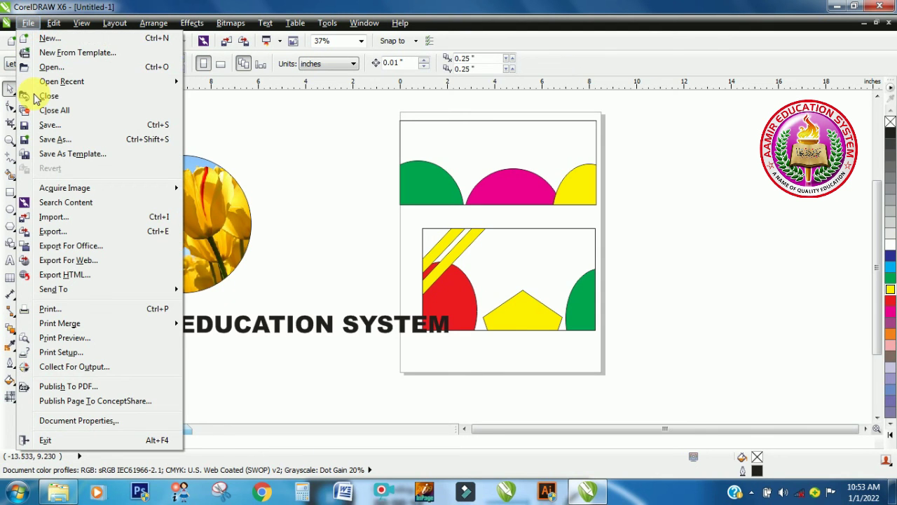
{"action": "left_click", "coordinate": [51, 219]}
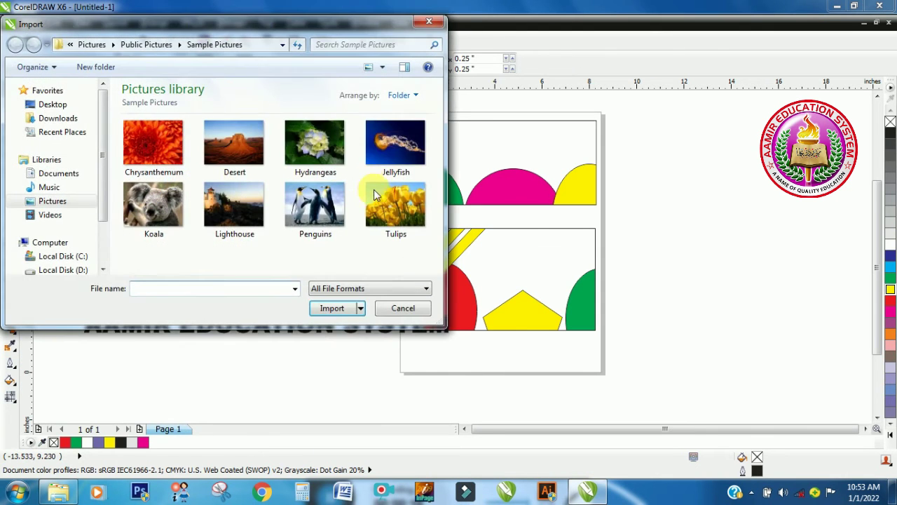
{"action": "left_click", "coordinate": [382, 209]}
{"action": "double_click", "coordinate": [383, 209]}
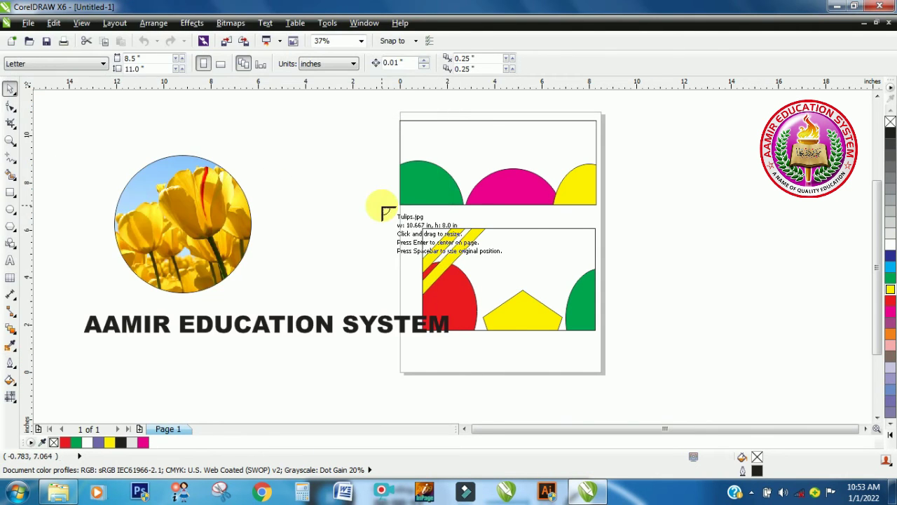
{"action": "left_click", "coordinate": [505, 368]}
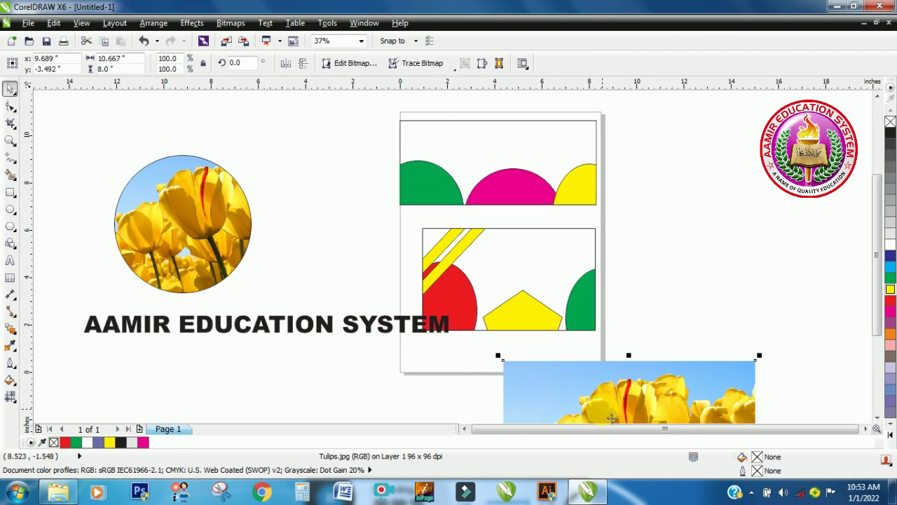
Move the tulips picture up beside the text and stretch it to about 21.1 × 9.1 inches
{"action": "left_click_drag", "start_coordinate": [611, 418], "coordinate": [591, 254]}
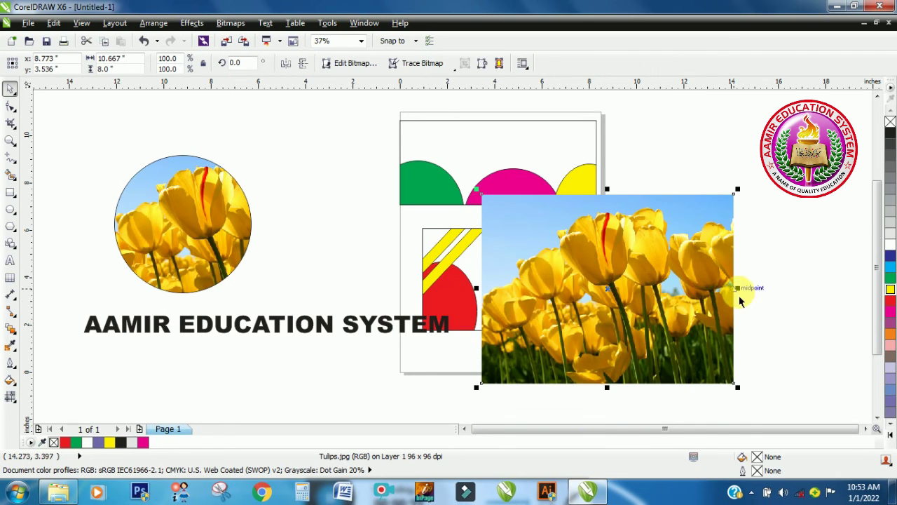
{"action": "left_click_drag", "start_coordinate": [748, 299], "coordinate": [799, 289]}
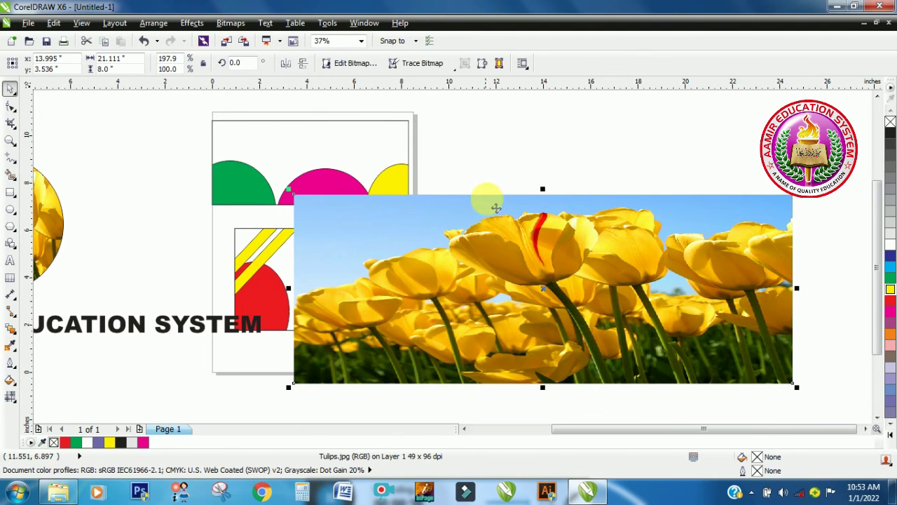
{"action": "left_click_drag", "start_coordinate": [553, 190], "coordinate": [543, 165]}
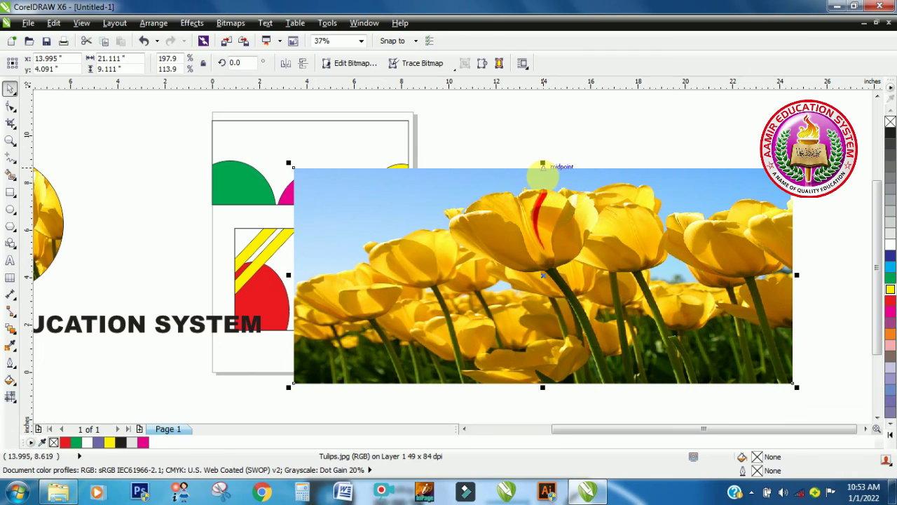
PowerClip the stretched tulips picture inside the AAMIR EDUCATION SYSTEM text and move the text clear of the page, below the tulips circle
{"action": "left_click", "coordinate": [192, 24]}
{"action": "mouse_move", "coordinate": [228, 208]}
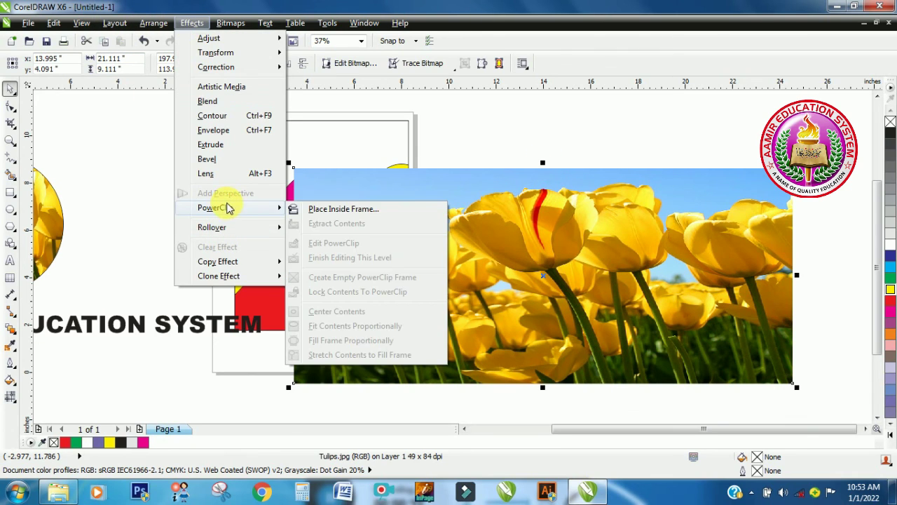
{"action": "left_click", "coordinate": [334, 210]}
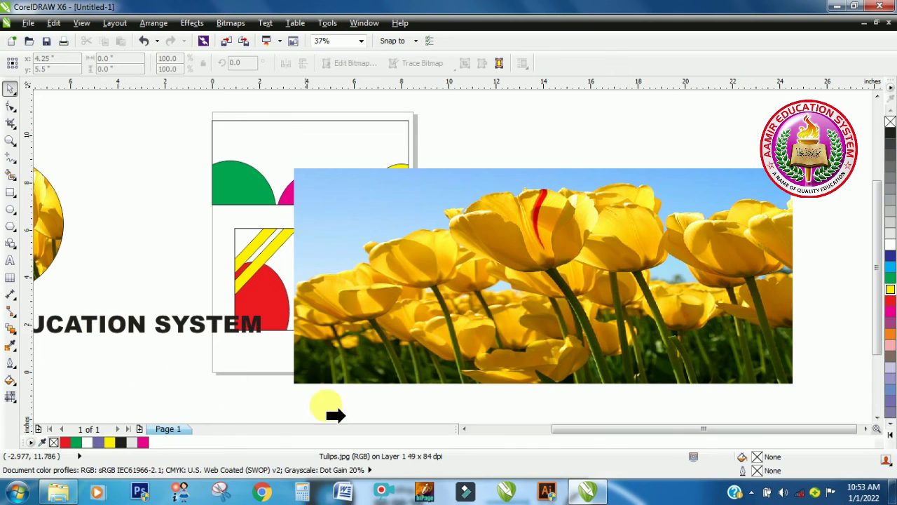
{"action": "left_click_drag", "start_coordinate": [625, 429], "coordinate": [536, 429]}
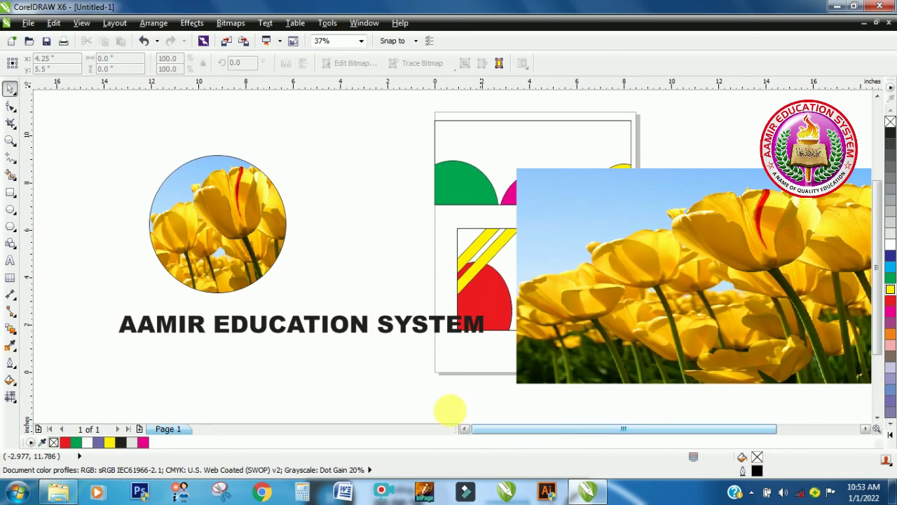
{"action": "left_click", "coordinate": [127, 331]}
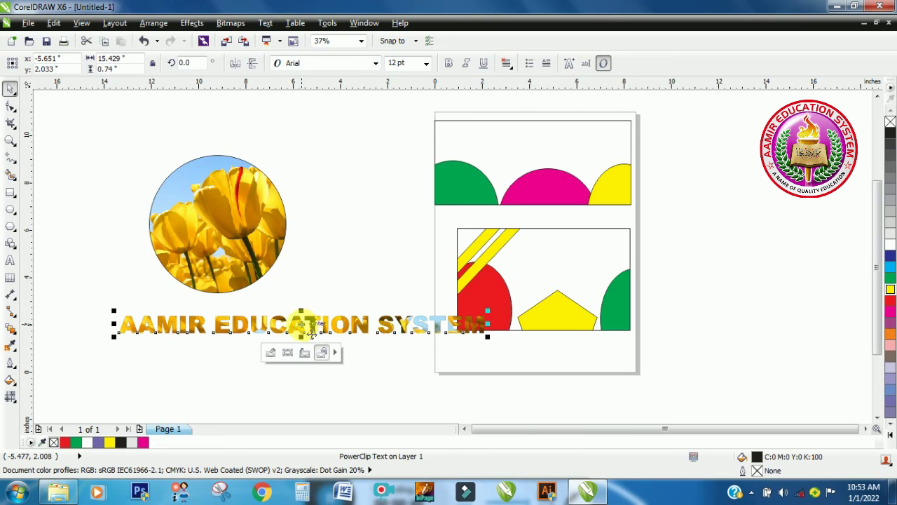
{"action": "left_click_drag", "start_coordinate": [295, 336], "coordinate": [228, 329]}
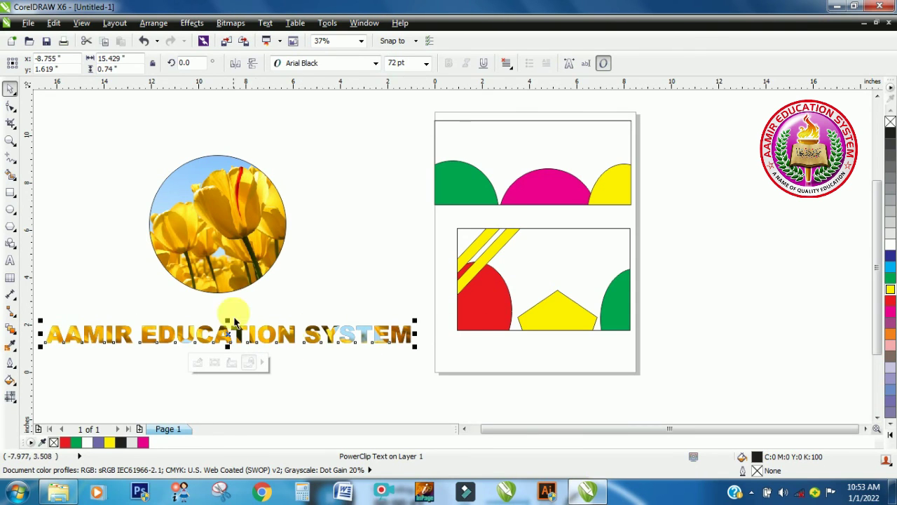